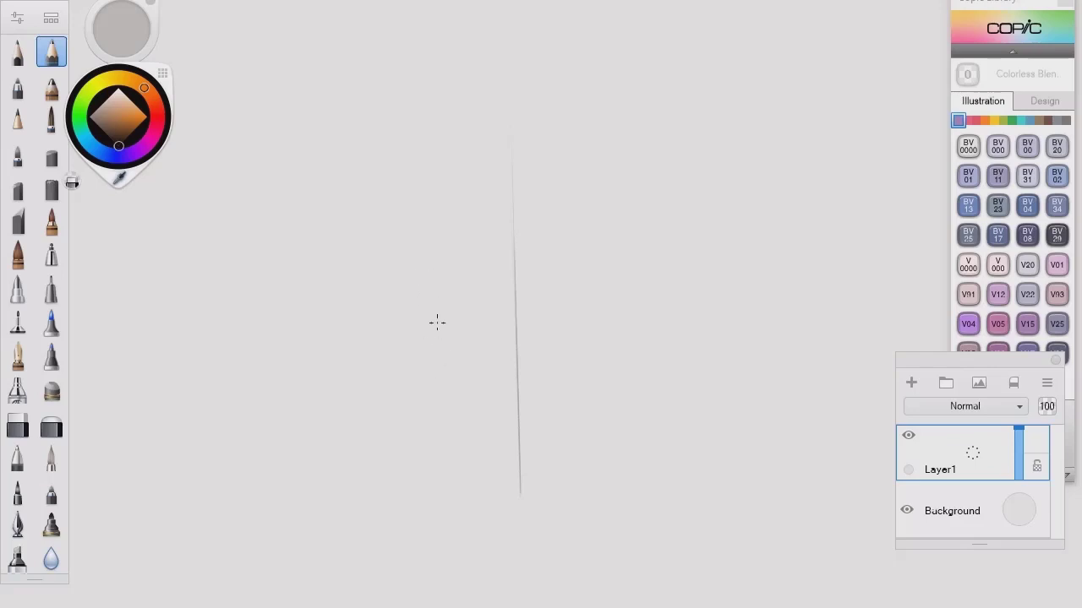
- Sketch the angular left and right contours of a long, front-facing animal head around the vertical centre line
{"action": "left_click_drag", "start_coordinate": [581, 419], "coordinate": [613, 272]}
{"action": "left_click_drag", "start_coordinate": [552, 512], "coordinate": [532, 503]}
{"action": "left_click_drag", "start_coordinate": [438, 144], "coordinate": [425, 192]}
{"action": "mouse_move", "coordinate": [401, 272]}
{"action": "left_mouse_down"}
{"action": "mouse_move", "coordinate": [462, 393]}
{"action": "mouse_move", "coordinate": [475, 492]}
{"action": "left_mouse_up"}
{"action": "left_click_drag", "start_coordinate": [466, 432], "coordinate": [473, 490]}
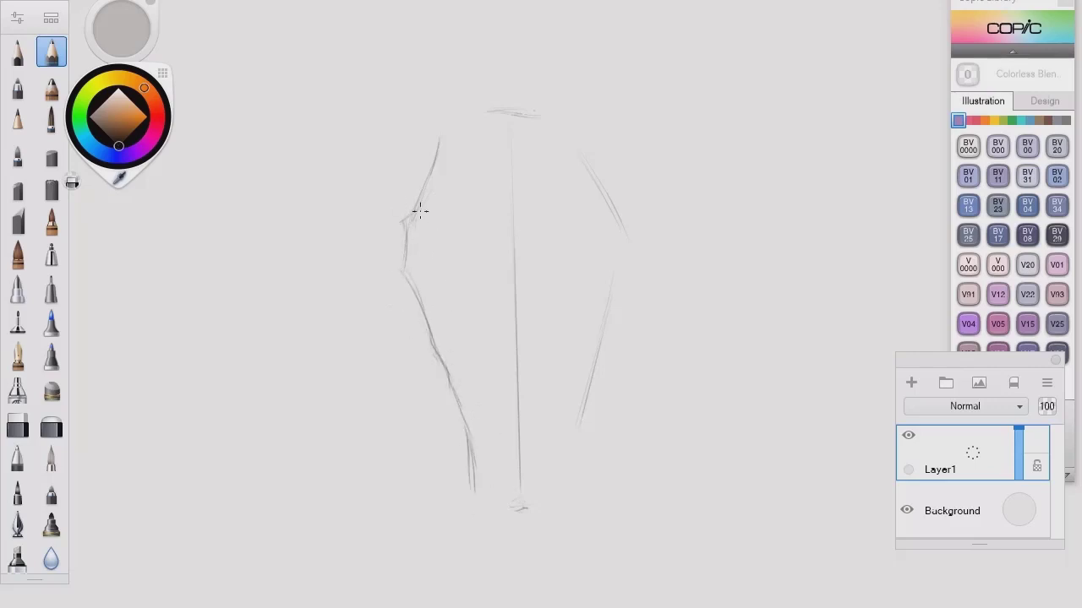
{"action": "left_click_drag", "start_coordinate": [406, 234], "coordinate": [422, 309]}
{"action": "left_click_drag", "start_coordinate": [614, 238], "coordinate": [578, 484]}
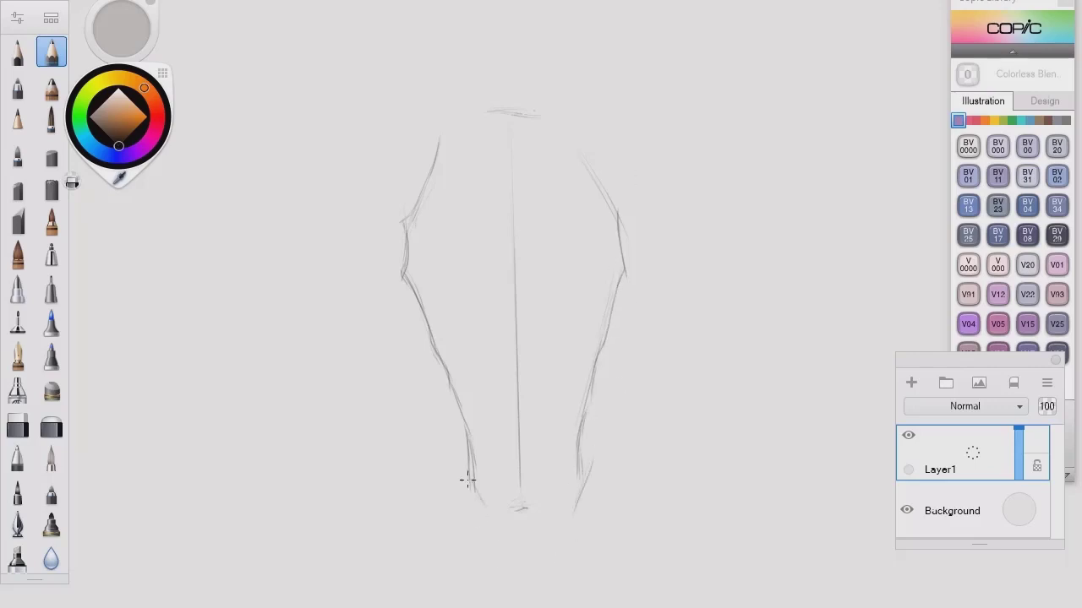
- Sketch the tapered lower muzzle, closing the two side contours at the chin
{"action": "left_click_drag", "start_coordinate": [468, 480], "coordinate": [493, 524]}
{"action": "left_click_drag", "start_coordinate": [466, 480], "coordinate": [492, 531]}
{"action": "left_click_drag", "start_coordinate": [589, 463], "coordinate": [572, 524]}
{"action": "left_click_drag", "start_coordinate": [587, 483], "coordinate": [550, 531]}
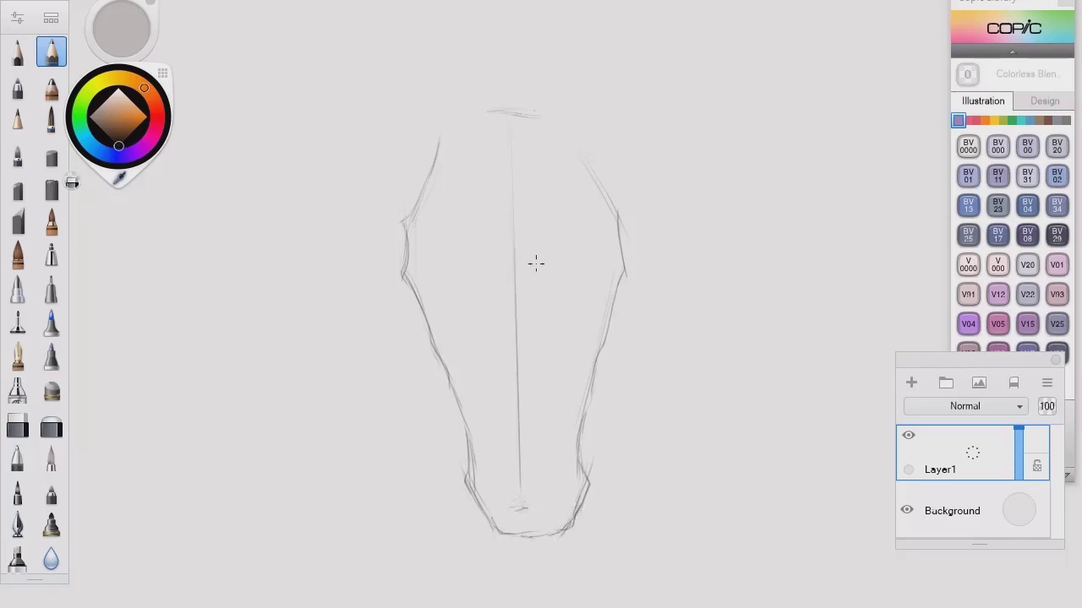
- Sketch the flat crown of the head and join it to the reinforced upper side contours
{"action": "left_click_drag", "start_coordinate": [559, 118], "coordinate": [619, 225]}
{"action": "left_click_drag", "start_coordinate": [455, 112], "coordinate": [436, 169]}
{"action": "left_click_drag", "start_coordinate": [465, 119], "coordinate": [478, 118]}
{"action": "left_click_drag", "start_coordinate": [555, 115], "coordinate": [464, 114]}
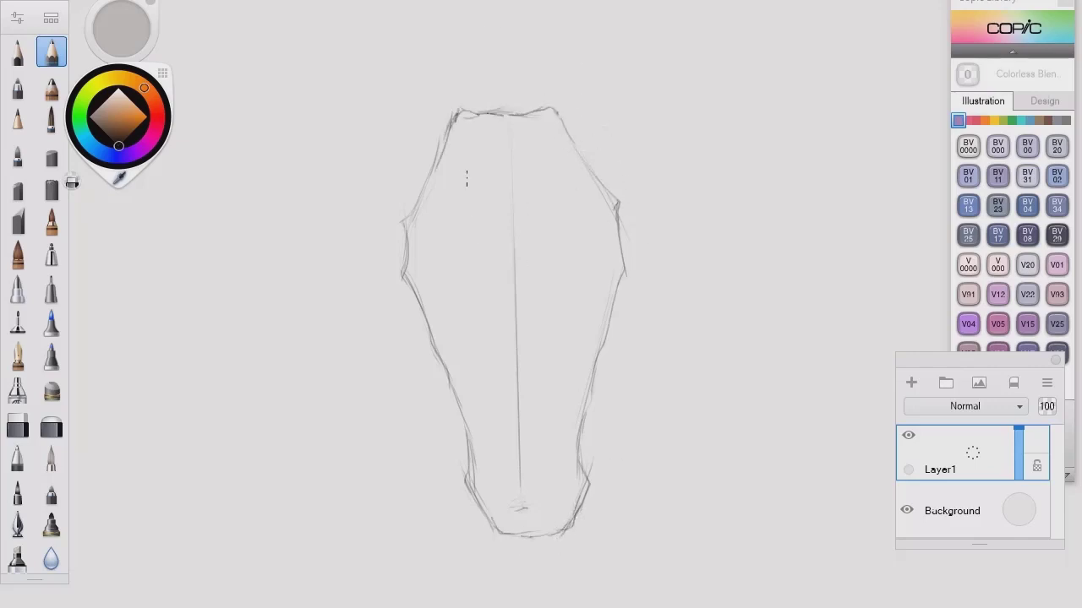
{"action": "left_click_drag", "start_coordinate": [403, 221], "coordinate": [407, 234]}
{"action": "left_click_drag", "start_coordinate": [436, 165], "coordinate": [407, 227]}
{"action": "left_click", "coordinate": [17, 18]}
{"action": "left_click", "coordinate": [915, 12]}
{"action": "mouse_move", "coordinate": [562, 125]}
{"action": "left_mouse_down"}
{"action": "mouse_move", "coordinate": [616, 197]}
{"action": "mouse_move", "coordinate": [624, 272]}
{"action": "left_mouse_up"}
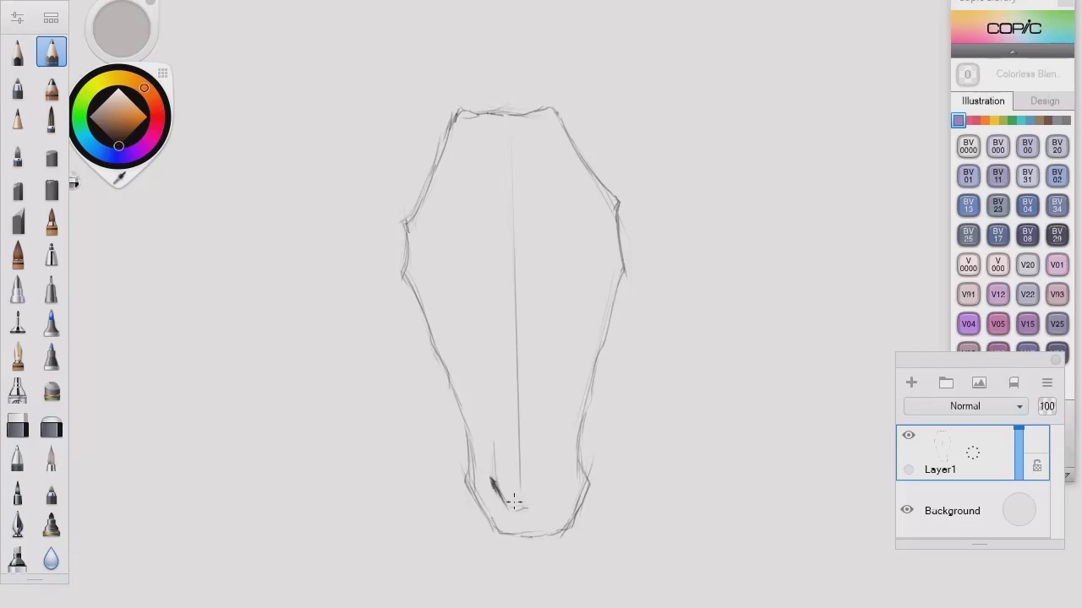
- Draw the nostril marks near the tip of the muzzle and strengthen the muzzle's sides
{"action": "left_click_drag", "start_coordinate": [558, 476], "coordinate": [550, 499]}
{"action": "mouse_move", "coordinate": [580, 460]}
{"action": "left_mouse_down"}
{"action": "mouse_move", "coordinate": [550, 528]}
{"action": "mouse_move", "coordinate": [575, 490]}
{"action": "left_mouse_up"}
{"action": "left_click_drag", "start_coordinate": [498, 514], "coordinate": [464, 430]}
{"action": "left_click_drag", "start_coordinate": [452, 382], "coordinate": [478, 503]}
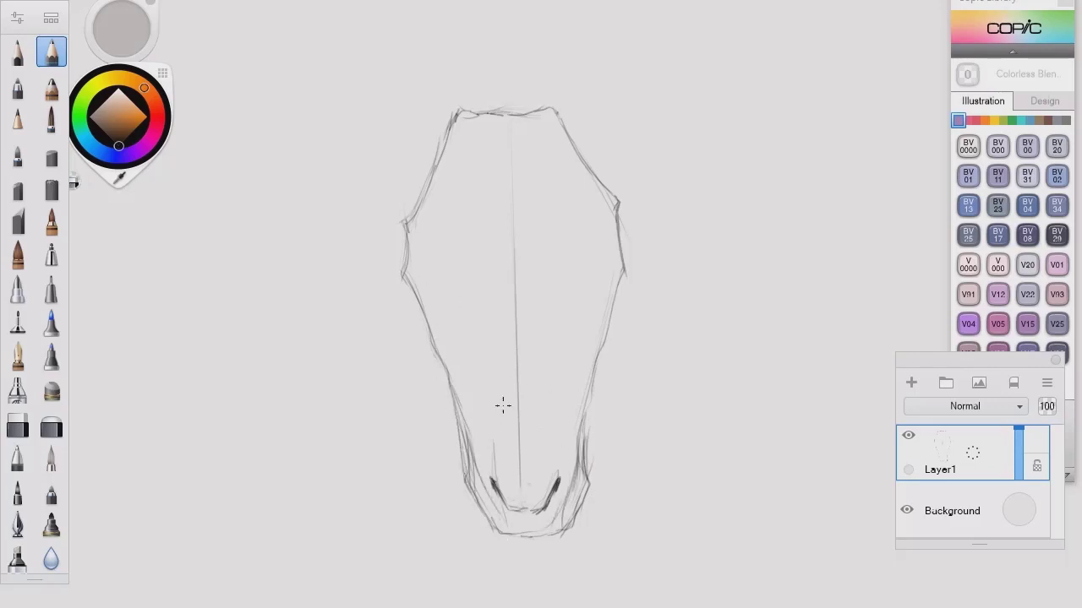
- Sketch the tapering nose bridge with horizontal contour lines ending just above the nostrils
{"action": "mouse_move", "coordinate": [556, 382]}
{"action": "left_mouse_down"}
{"action": "mouse_move", "coordinate": [538, 457]}
{"action": "mouse_move", "coordinate": [486, 385]}
{"action": "left_mouse_up"}
{"action": "left_click_drag", "start_coordinate": [505, 458], "coordinate": [525, 467]}
{"action": "mouse_move", "coordinate": [504, 457]}
{"action": "left_mouse_down"}
{"action": "mouse_move", "coordinate": [546, 444]}
{"action": "mouse_move", "coordinate": [535, 393]}
{"action": "mouse_move", "coordinate": [486, 370]}
{"action": "mouse_move", "coordinate": [534, 433]}
{"action": "mouse_move", "coordinate": [540, 463]}
{"action": "mouse_move", "coordinate": [507, 456]}
{"action": "left_mouse_up"}
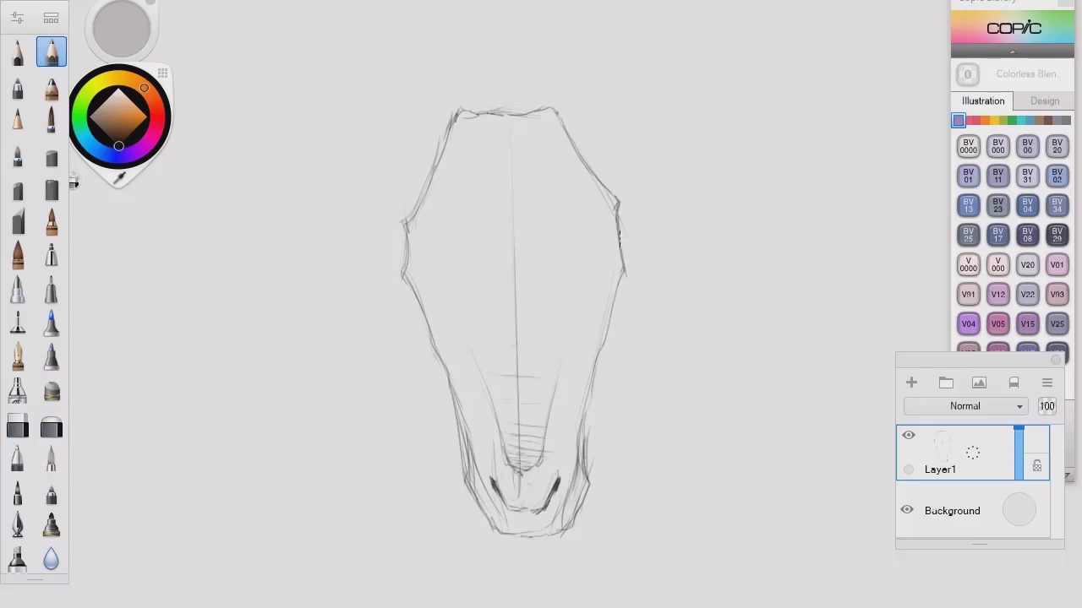
- Sketch the pointed ear outline extending outward from the right side of the head
{"action": "mouse_move", "coordinate": [620, 237]}
{"action": "left_mouse_down"}
{"action": "mouse_move", "coordinate": [638, 247]}
{"action": "mouse_move", "coordinate": [624, 276]}
{"action": "mouse_move", "coordinate": [595, 221]}
{"action": "left_mouse_up"}
{"action": "mouse_move", "coordinate": [706, 222]}
{"action": "left_mouse_down"}
{"action": "mouse_move", "coordinate": [763, 111]}
{"action": "mouse_move", "coordinate": [661, 241]}
{"action": "left_mouse_up"}
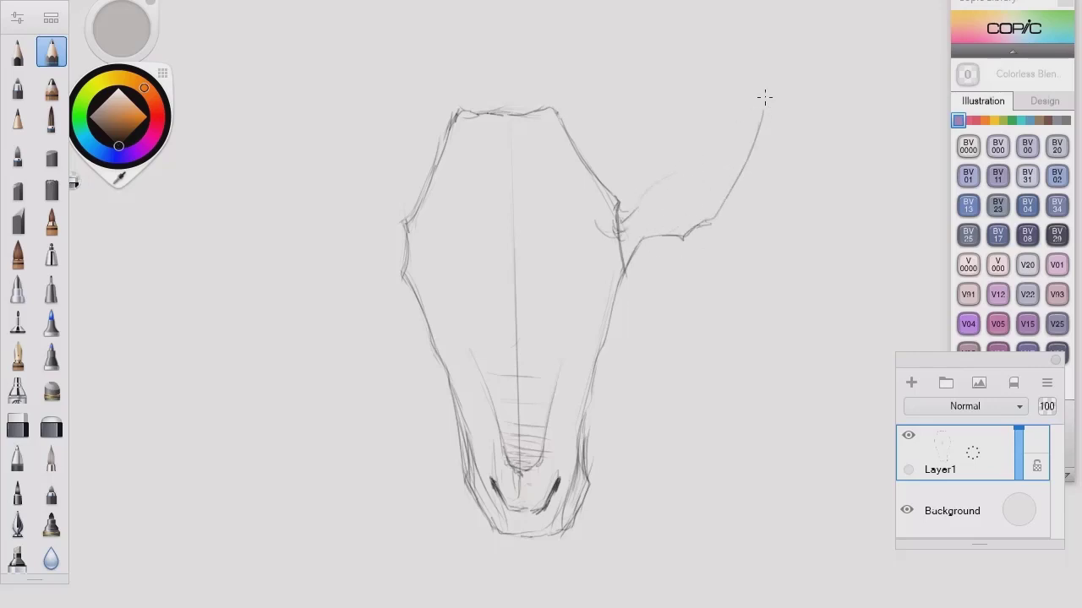
{"action": "left_click_drag", "start_coordinate": [760, 111], "coordinate": [695, 163]}
{"action": "mouse_move", "coordinate": [621, 209]}
{"action": "left_mouse_down"}
{"action": "mouse_move", "coordinate": [769, 103]}
{"action": "mouse_move", "coordinate": [720, 121]}
{"action": "mouse_move", "coordinate": [615, 203]}
{"action": "left_mouse_up"}
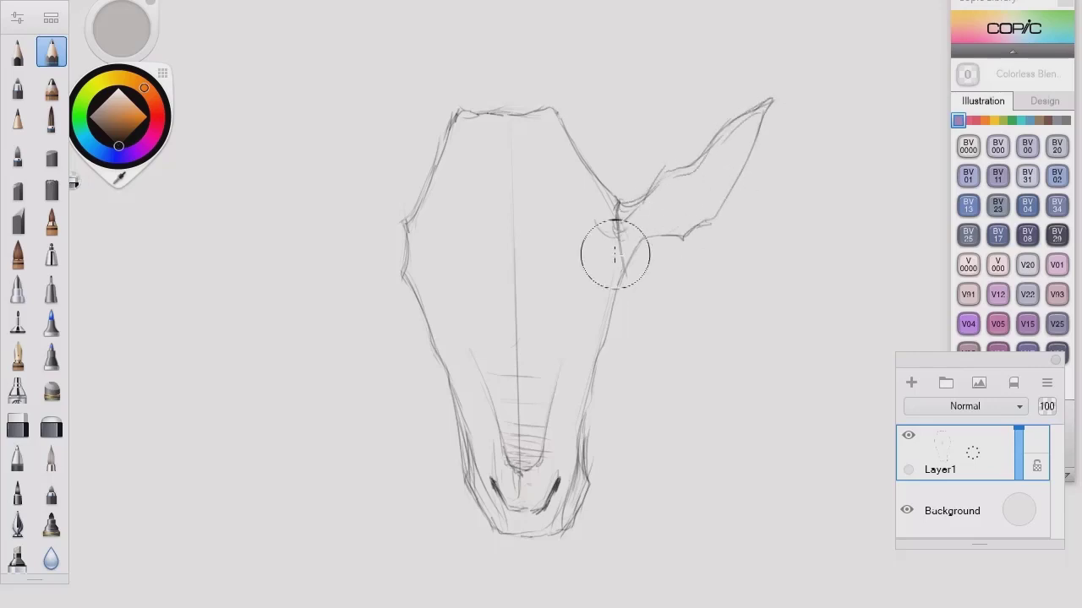
- Erase the overlapping lines where the right ear meets the head and set the Design Pencil size to 5.0
{"action": "key", "text": "e"}
{"action": "mouse_move", "coordinate": [636, 240]}
{"action": "left_mouse_down"}
{"action": "mouse_move", "coordinate": [615, 278]}
{"action": "mouse_move", "coordinate": [628, 256]}
{"action": "left_mouse_up"}
{"action": "double_click", "coordinate": [51, 53]}
{"action": "left_click_drag", "start_coordinate": [701, 234], "coordinate": [706, 236]}
{"action": "left_click", "coordinate": [901, 233]}
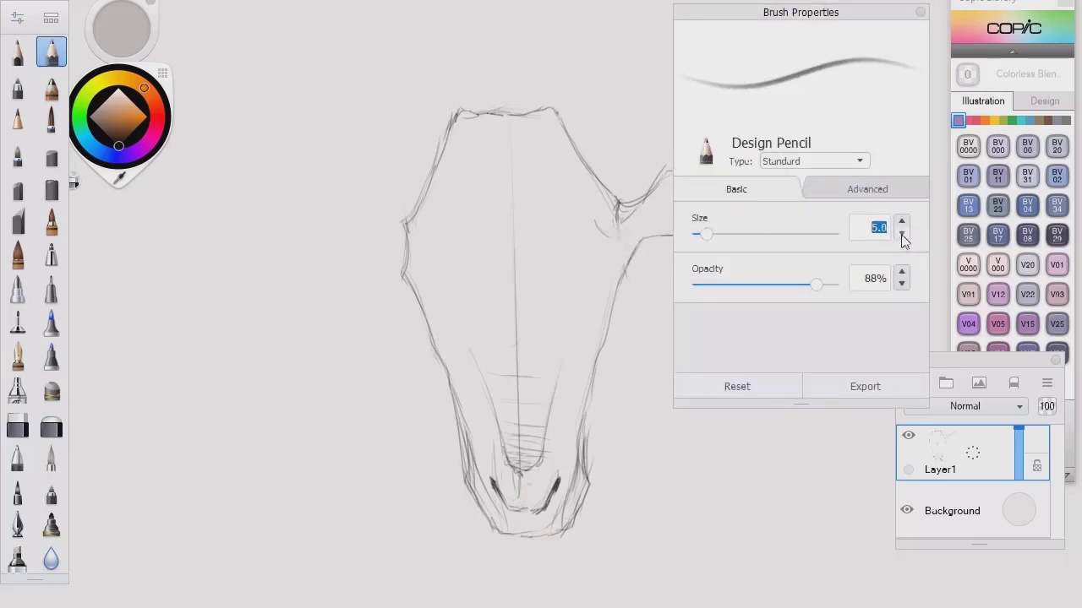
{"action": "left_click", "coordinate": [920, 11]}
- Redraw the base of the right ear and add its inner fold lines
{"action": "left_click_drag", "start_coordinate": [605, 198], "coordinate": [624, 205]}
{"action": "left_click_drag", "start_coordinate": [633, 204], "coordinate": [596, 220]}
{"action": "mouse_move", "coordinate": [652, 188]}
{"action": "left_mouse_down"}
{"action": "mouse_move", "coordinate": [673, 172]}
{"action": "mouse_move", "coordinate": [696, 216]}
{"action": "left_mouse_up"}
{"action": "mouse_move", "coordinate": [711, 145]}
{"action": "left_mouse_down"}
{"action": "mouse_move", "coordinate": [666, 235]}
{"action": "mouse_move", "coordinate": [658, 220]}
{"action": "left_mouse_up"}
{"action": "left_click_drag", "start_coordinate": [740, 129], "coordinate": [716, 181]}
- Sketch the matching pointed ear on the left side of the head, including its inner folds
{"action": "left_click_drag", "start_coordinate": [270, 138], "coordinate": [313, 215]}
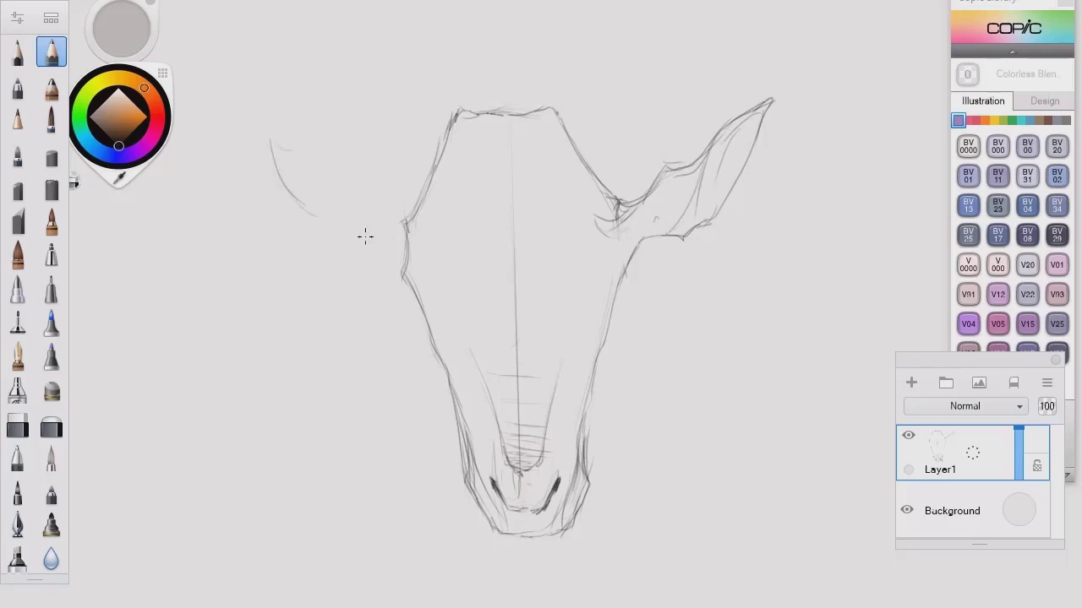
{"action": "left_click_drag", "start_coordinate": [284, 179], "coordinate": [353, 240]}
{"action": "left_click_drag", "start_coordinate": [316, 209], "coordinate": [414, 276]}
{"action": "left_click_drag", "start_coordinate": [285, 150], "coordinate": [336, 168]}
{"action": "left_click_drag", "start_coordinate": [347, 168], "coordinate": [409, 226]}
{"action": "mouse_move", "coordinate": [267, 119]}
{"action": "left_mouse_down"}
{"action": "mouse_move", "coordinate": [283, 159]}
{"action": "mouse_move", "coordinate": [414, 291]}
{"action": "mouse_move", "coordinate": [397, 216]}
{"action": "left_mouse_up"}
{"action": "left_click_drag", "start_coordinate": [294, 157], "coordinate": [344, 226]}
{"action": "left_click_drag", "start_coordinate": [354, 167], "coordinate": [361, 215]}
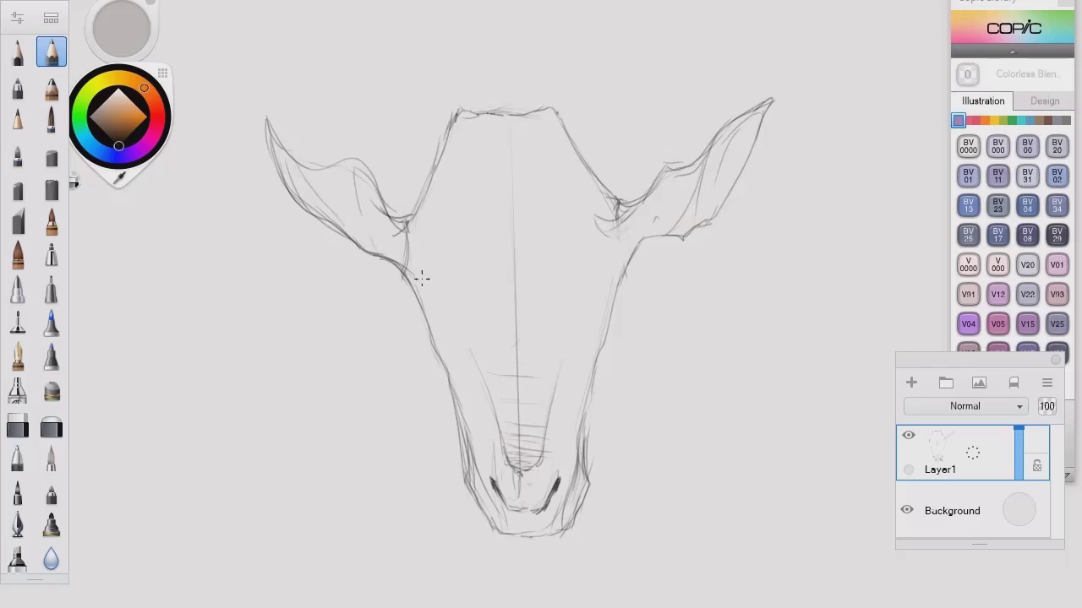
- Draw the left brow ridge and eye, and carry the cheek line down to the nose
{"action": "left_click_drag", "start_coordinate": [408, 242], "coordinate": [406, 263]}
{"action": "left_click_drag", "start_coordinate": [402, 270], "coordinate": [409, 232]}
{"action": "mouse_move", "coordinate": [393, 233]}
{"action": "left_mouse_down"}
{"action": "mouse_move", "coordinate": [462, 339]}
{"action": "mouse_move", "coordinate": [444, 280]}
{"action": "mouse_move", "coordinate": [407, 294]}
{"action": "left_mouse_up"}
{"action": "left_click_drag", "start_coordinate": [412, 252], "coordinate": [403, 286]}
{"action": "left_click_drag", "start_coordinate": [402, 279], "coordinate": [458, 333]}
{"action": "mouse_move", "coordinate": [416, 303]}
{"action": "left_mouse_down"}
{"action": "mouse_move", "coordinate": [457, 319]}
{"action": "mouse_move", "coordinate": [490, 461]}
{"action": "left_mouse_up"}
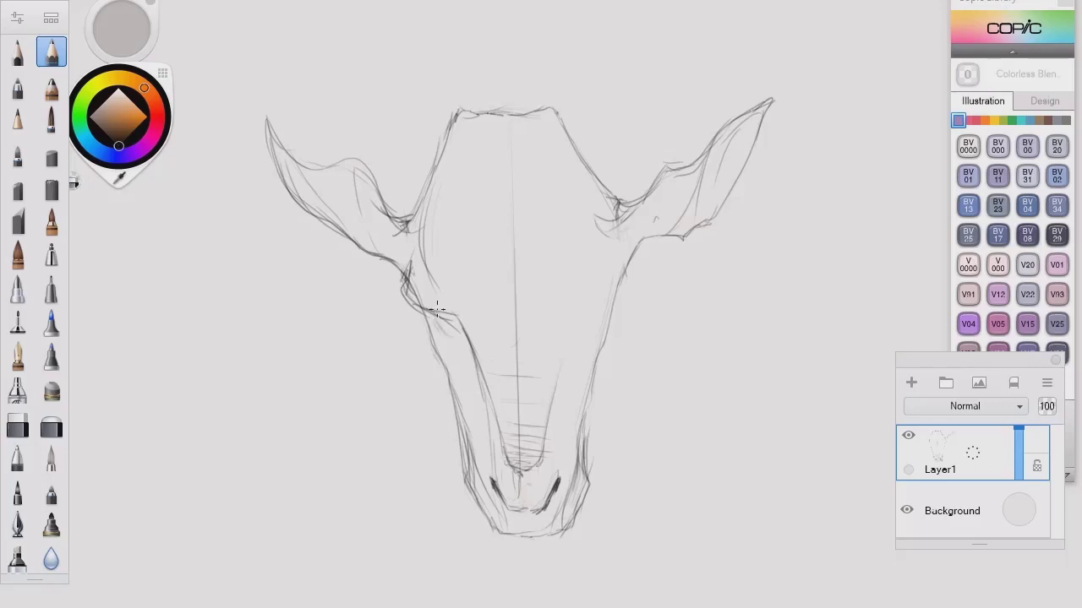
{"action": "mouse_move", "coordinate": [437, 309]}
{"action": "left_mouse_down"}
{"action": "mouse_move", "coordinate": [470, 353]}
{"action": "mouse_move", "coordinate": [404, 286]}
{"action": "mouse_move", "coordinate": [425, 308]}
{"action": "mouse_move", "coordinate": [446, 385]}
{"action": "mouse_move", "coordinate": [475, 359]}
{"action": "mouse_move", "coordinate": [444, 319]}
{"action": "mouse_move", "coordinate": [465, 372]}
{"action": "left_mouse_up"}
{"action": "left_click_drag", "start_coordinate": [412, 237], "coordinate": [402, 300]}
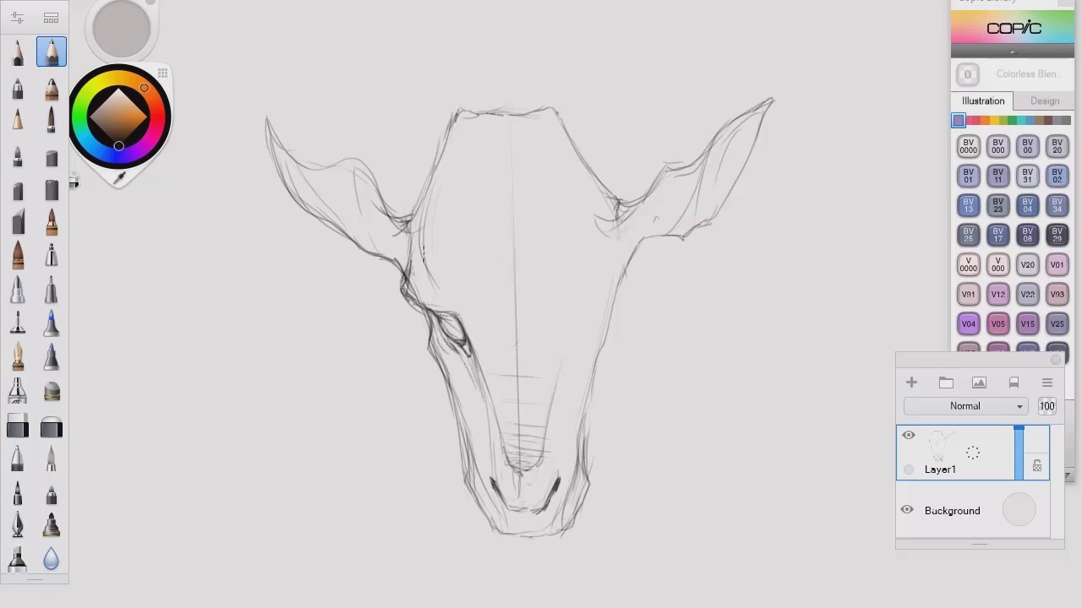
- Darken the upper left head contour and draw the right brow ridge running from the ear base to the nose
{"action": "left_click_drag", "start_coordinate": [453, 120], "coordinate": [414, 216]}
{"action": "mouse_move", "coordinate": [622, 262]}
{"action": "left_mouse_down"}
{"action": "mouse_move", "coordinate": [618, 245]}
{"action": "mouse_move", "coordinate": [572, 355]}
{"action": "left_mouse_up"}
{"action": "mouse_move", "coordinate": [619, 247]}
{"action": "left_mouse_down"}
{"action": "mouse_move", "coordinate": [605, 312]}
{"action": "mouse_move", "coordinate": [571, 351]}
{"action": "left_mouse_up"}
{"action": "left_click_drag", "start_coordinate": [578, 335], "coordinate": [560, 378]}
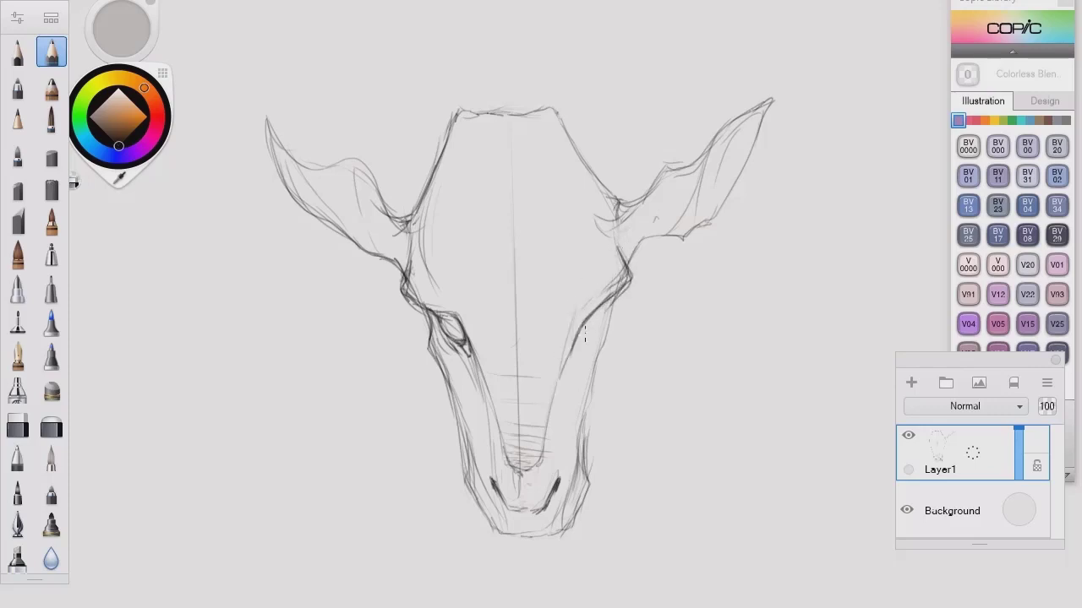
{"action": "left_click_drag", "start_coordinate": [623, 250], "coordinate": [618, 202]}
{"action": "left_click_drag", "start_coordinate": [632, 253], "coordinate": [661, 222]}
{"action": "left_click_drag", "start_coordinate": [402, 240], "coordinate": [372, 271]}
{"action": "left_click_drag", "start_coordinate": [607, 287], "coordinate": [573, 337]}
{"action": "left_click_drag", "start_coordinate": [580, 321], "coordinate": [559, 384]}
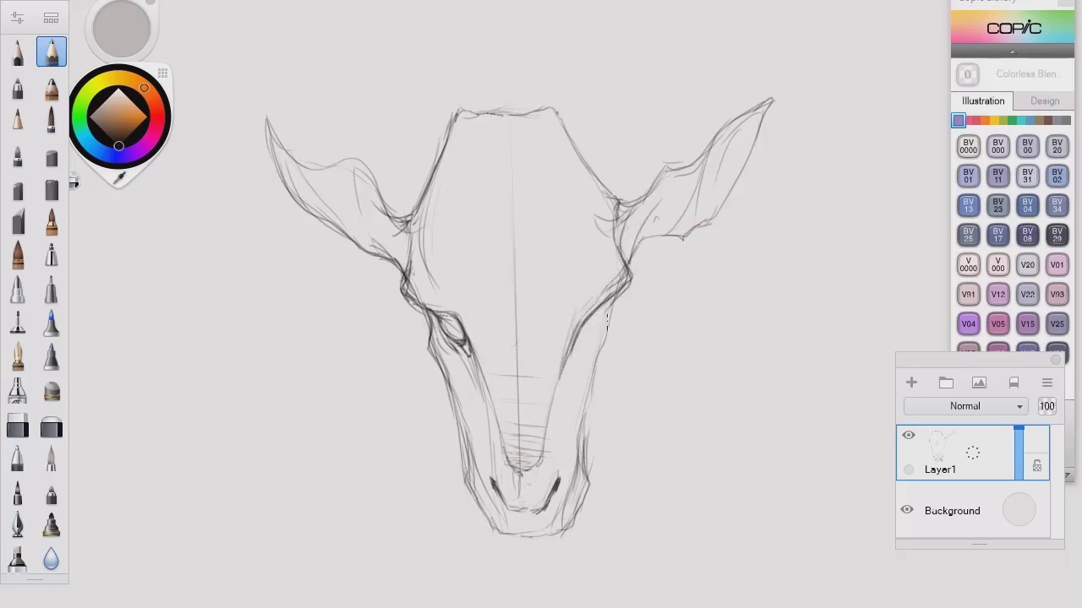
- Draw the right eye beneath the brow and strengthen the lines along both sides of the nose bridge
{"action": "left_click_drag", "start_coordinate": [583, 349], "coordinate": [570, 360]}
{"action": "mouse_move", "coordinate": [601, 311]}
{"action": "left_mouse_down"}
{"action": "mouse_move", "coordinate": [585, 345]}
{"action": "mouse_move", "coordinate": [569, 350]}
{"action": "left_mouse_up"}
{"action": "left_click_drag", "start_coordinate": [603, 308], "coordinate": [551, 456]}
{"action": "mouse_move", "coordinate": [500, 347]}
{"action": "left_mouse_down"}
{"action": "mouse_move", "coordinate": [460, 448]}
{"action": "mouse_move", "coordinate": [474, 470]}
{"action": "left_mouse_up"}
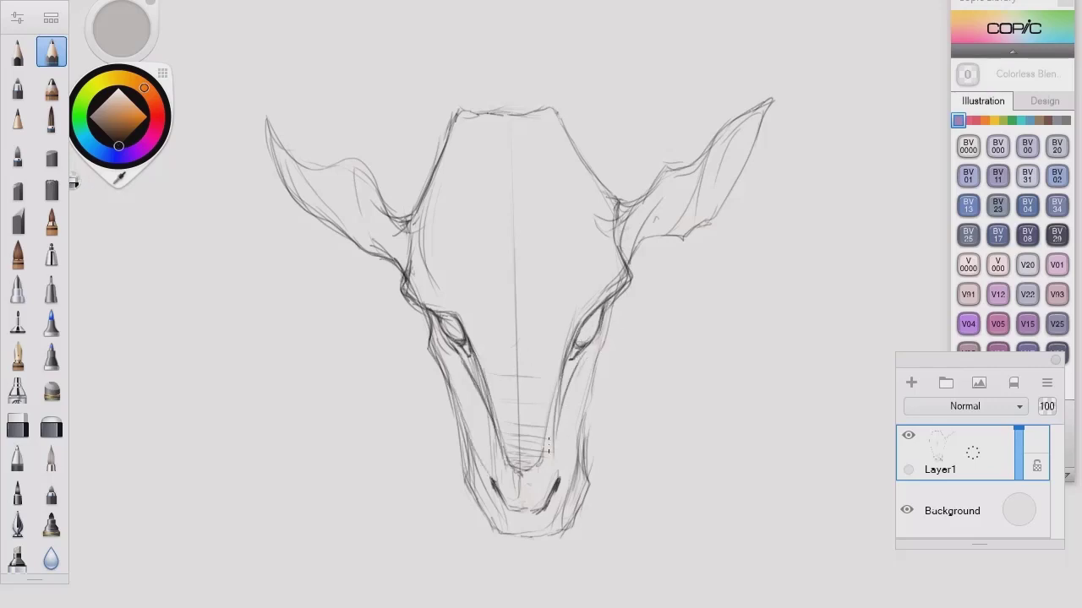
{"action": "left_click_drag", "start_coordinate": [573, 465], "coordinate": [593, 353]}
{"action": "left_click_drag", "start_coordinate": [600, 309], "coordinate": [583, 355]}
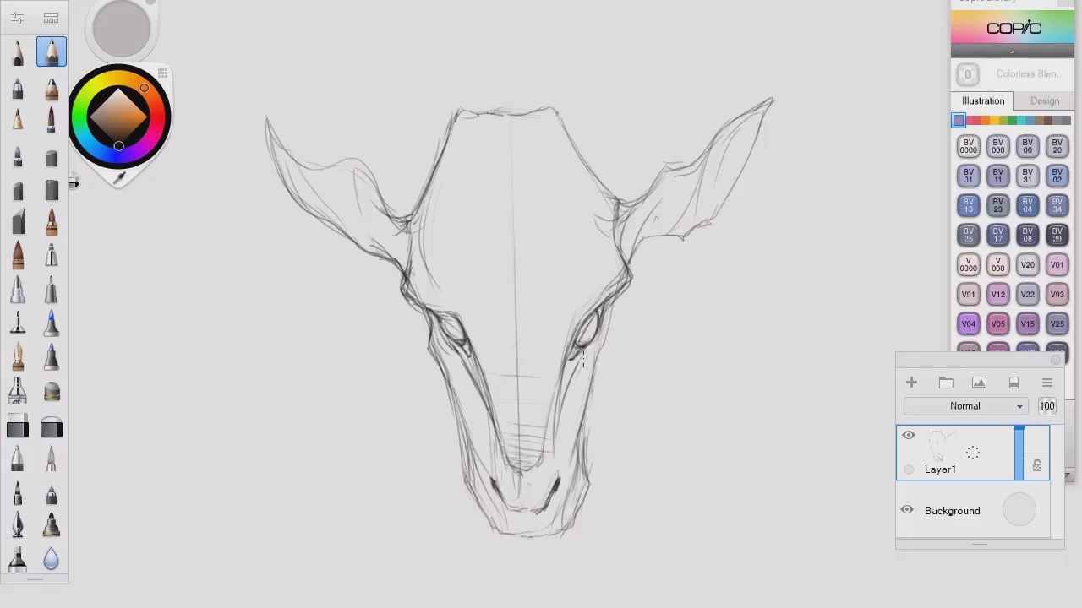
- Add contour lines down both temples to the eyes and along the right cheek
{"action": "left_click_drag", "start_coordinate": [456, 312], "coordinate": [434, 279]}
{"action": "left_click_drag", "start_coordinate": [414, 239], "coordinate": [453, 319]}
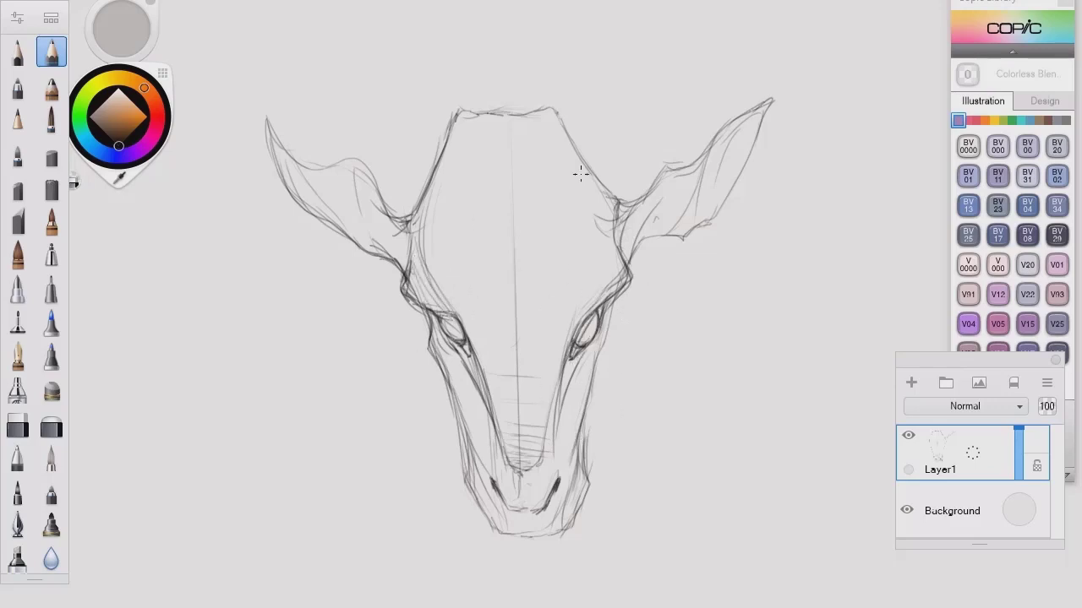
{"action": "mouse_move", "coordinate": [595, 213]}
{"action": "left_mouse_down"}
{"action": "mouse_move", "coordinate": [574, 327]}
{"action": "mouse_move", "coordinate": [590, 312]}
{"action": "left_mouse_up"}
{"action": "mouse_move", "coordinate": [608, 216]}
{"action": "left_mouse_down"}
{"action": "mouse_move", "coordinate": [615, 288]}
{"action": "mouse_move", "coordinate": [586, 408]}
{"action": "left_mouse_up"}
{"action": "left_click_drag", "start_coordinate": [609, 327], "coordinate": [583, 424]}
- Darken the jaw and muzzle outlines on both sides of the head
{"action": "left_click_drag", "start_coordinate": [427, 347], "coordinate": [465, 482]}
{"action": "left_click_drag", "start_coordinate": [495, 526], "coordinate": [466, 482]}
{"action": "left_click_drag", "start_coordinate": [460, 433], "coordinate": [475, 508]}
{"action": "left_click_drag", "start_coordinate": [469, 492], "coordinate": [501, 536]}
{"action": "left_click_drag", "start_coordinate": [591, 404], "coordinate": [578, 473]}
{"action": "left_click_drag", "start_coordinate": [587, 425], "coordinate": [571, 525]}
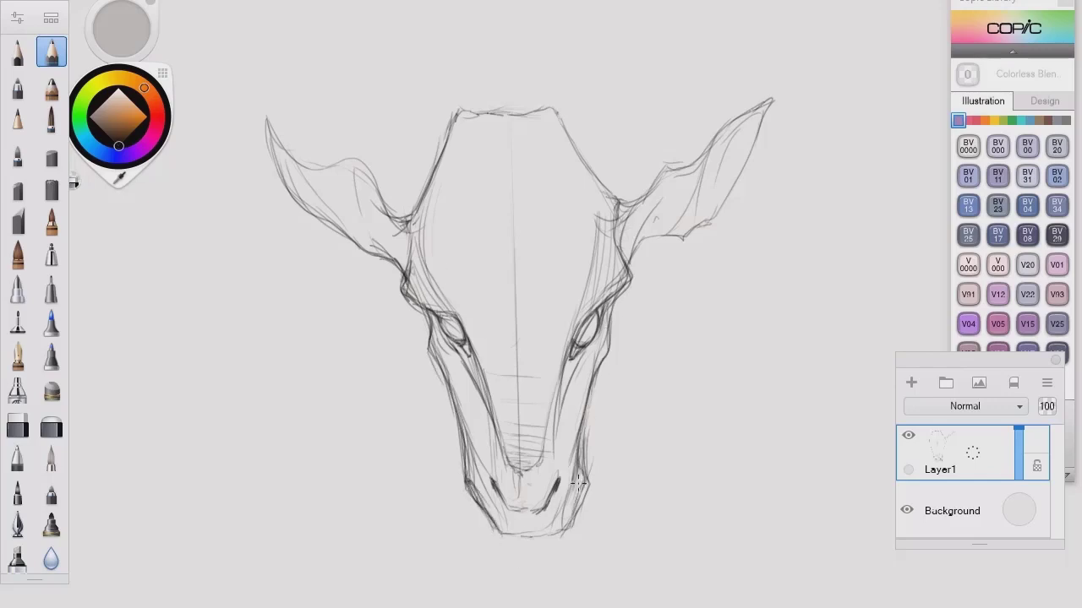
{"action": "left_click_drag", "start_coordinate": [585, 456], "coordinate": [568, 526]}
- Sketch a rounded forehead patch with a jagged, furry lower edge between the eyes
{"action": "mouse_move", "coordinate": [507, 295]}
{"action": "left_mouse_down"}
{"action": "mouse_move", "coordinate": [485, 169]}
{"action": "mouse_move", "coordinate": [519, 321]}
{"action": "left_mouse_up"}
{"action": "left_click_drag", "start_coordinate": [466, 241], "coordinate": [494, 300]}
{"action": "left_click_drag", "start_coordinate": [557, 302], "coordinate": [531, 162]}
{"action": "left_click_drag", "start_coordinate": [551, 235], "coordinate": [560, 301]}
{"action": "left_click_drag", "start_coordinate": [548, 294], "coordinate": [517, 380]}
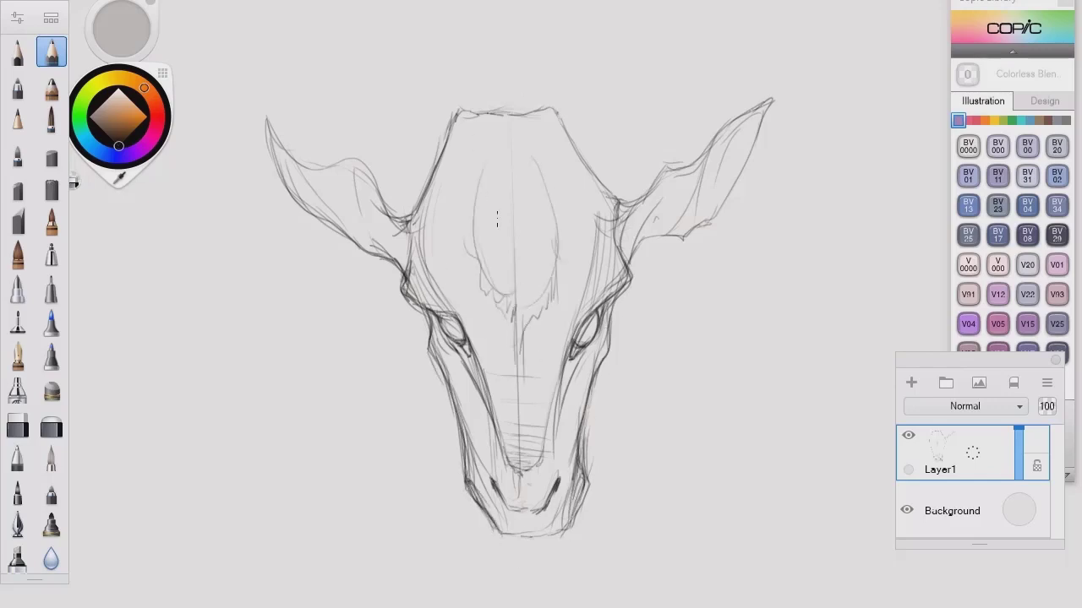
- Sketch the neck lines flaring outward below both cheeks
{"action": "left_click_drag", "start_coordinate": [431, 371], "coordinate": [423, 436]}
{"action": "left_click_drag", "start_coordinate": [402, 475], "coordinate": [436, 361]}
{"action": "left_click_drag", "start_coordinate": [610, 362], "coordinate": [650, 473]}
{"action": "left_click_drag", "start_coordinate": [607, 370], "coordinate": [641, 478]}
{"action": "left_click_drag", "start_coordinate": [607, 369], "coordinate": [646, 464]}
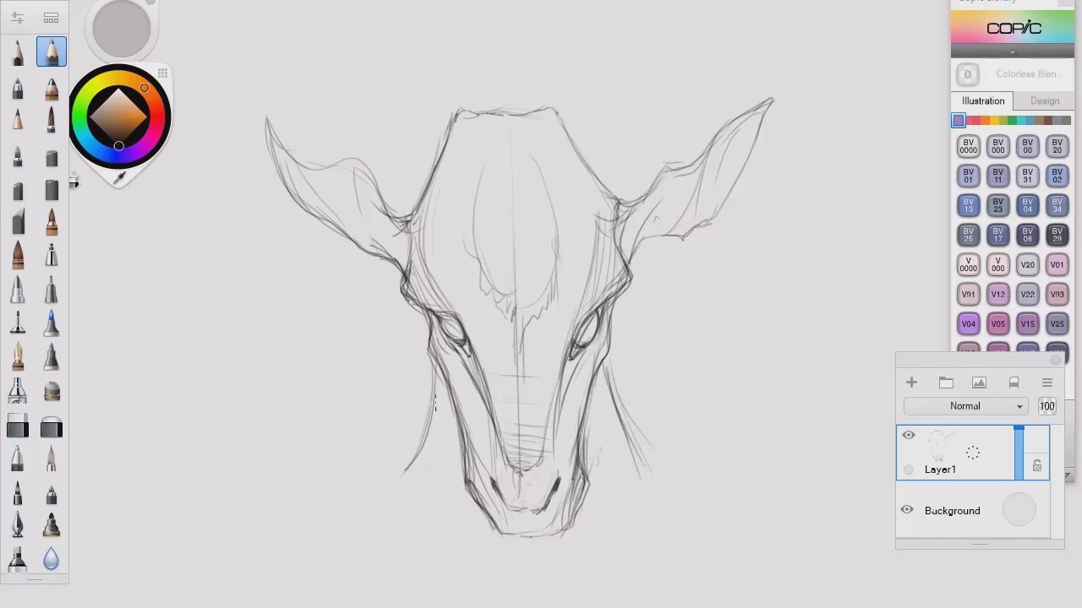
{"action": "left_click_drag", "start_coordinate": [440, 369], "coordinate": [407, 465]}
- Sketch the thick upper curve of the right horn rising from the crown above the right ear
{"action": "left_click_drag", "start_coordinate": [529, 131], "coordinate": [534, 176]}
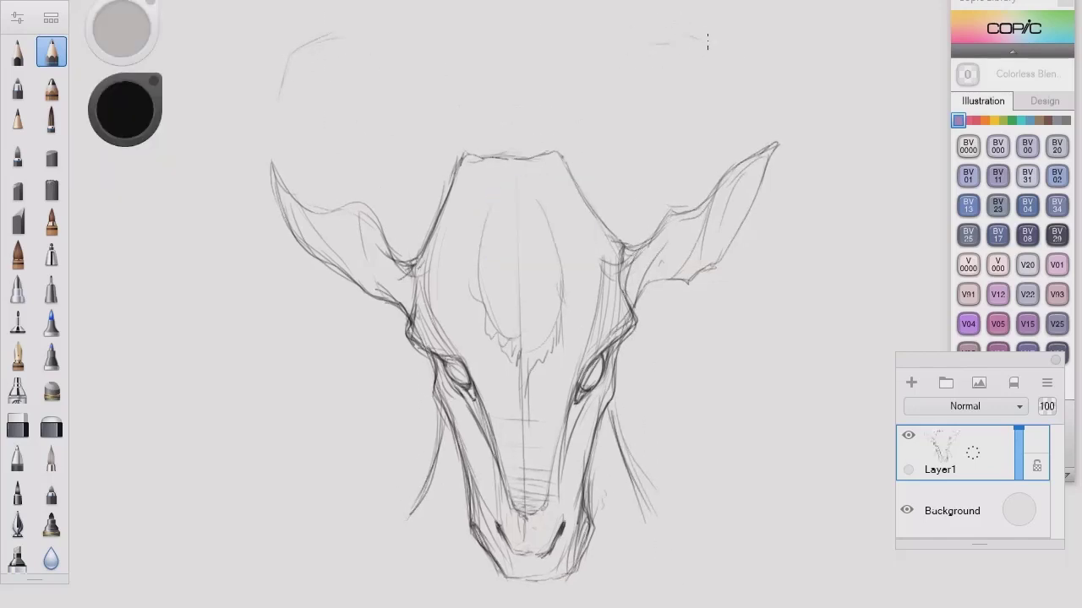
{"action": "mouse_move", "coordinate": [707, 40]}
{"action": "left_mouse_down"}
{"action": "mouse_move", "coordinate": [727, 102]}
{"action": "mouse_move", "coordinate": [730, 85]}
{"action": "mouse_move", "coordinate": [640, 230]}
{"action": "left_mouse_up"}
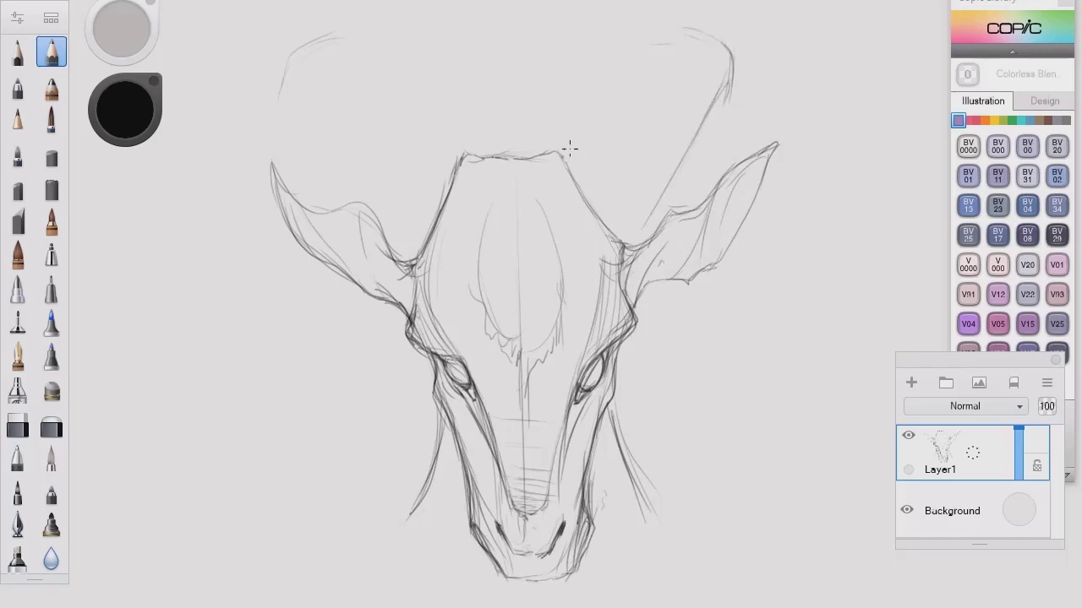
{"action": "left_click_drag", "start_coordinate": [569, 149], "coordinate": [638, 53]}
{"action": "left_click_drag", "start_coordinate": [689, 25], "coordinate": [633, 56]}
{"action": "left_click_drag", "start_coordinate": [609, 95], "coordinate": [563, 155]}
{"action": "left_click_drag", "start_coordinate": [716, 40], "coordinate": [718, 77]}
{"action": "left_click_drag", "start_coordinate": [728, 51], "coordinate": [708, 124]}
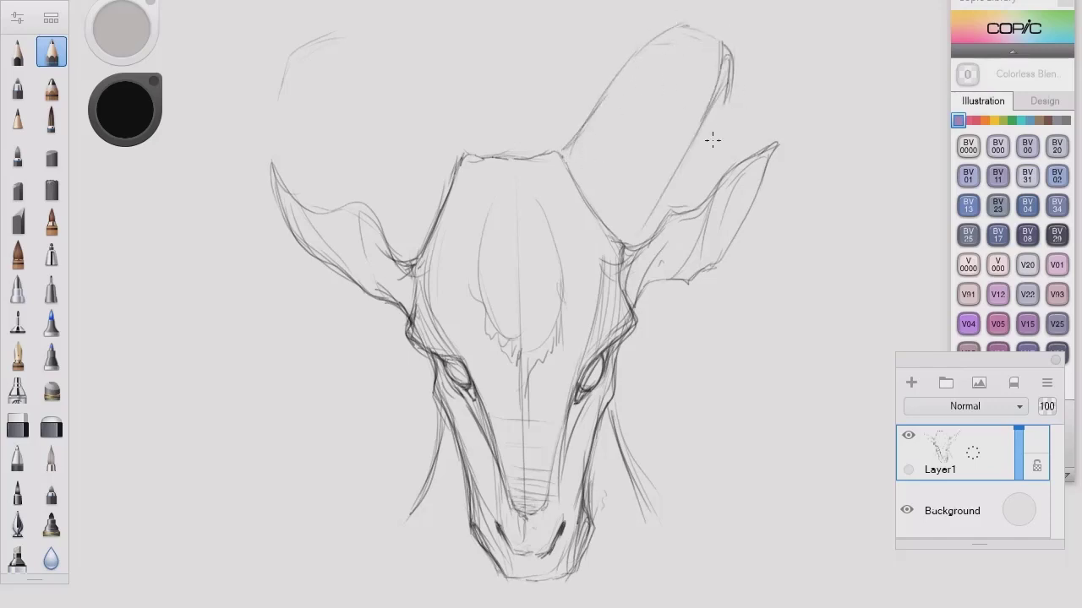
{"action": "mouse_move", "coordinate": [690, 23]}
{"action": "left_mouse_down"}
{"action": "mouse_move", "coordinate": [653, 39]}
{"action": "mouse_move", "coordinate": [558, 156]}
{"action": "left_mouse_up"}
{"action": "left_click_drag", "start_coordinate": [605, 95], "coordinate": [558, 163]}
{"action": "left_click_drag", "start_coordinate": [680, 160], "coordinate": [635, 246]}
{"action": "left_click_drag", "start_coordinate": [677, 133], "coordinate": [627, 254]}
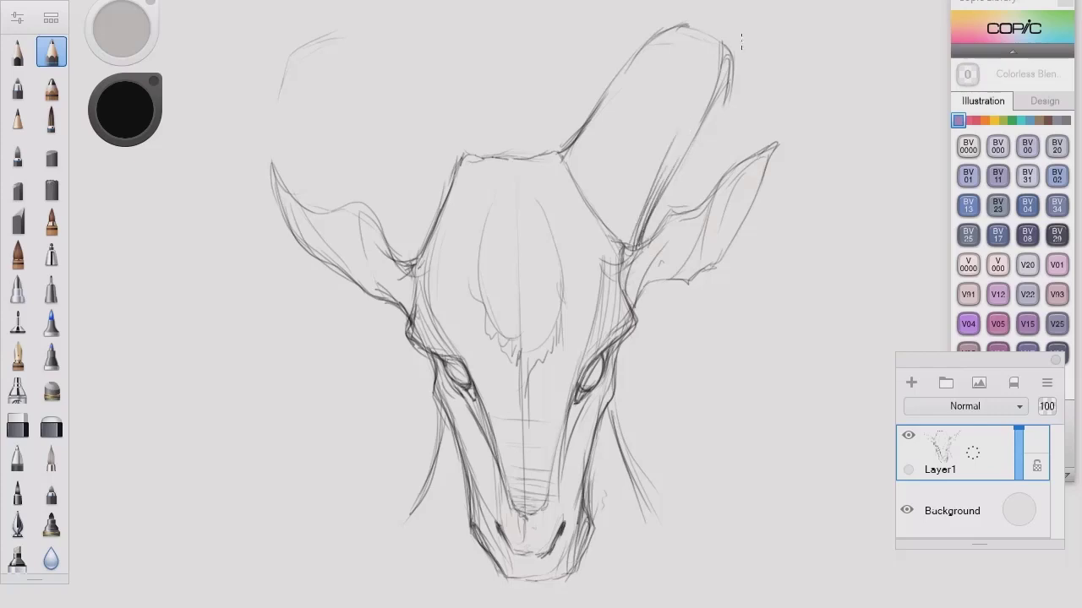
- Sketch the thick upper curve of the left horn, passing behind the left ear
{"action": "left_click_drag", "start_coordinate": [340, 38], "coordinate": [436, 131]}
{"action": "left_click_drag", "start_coordinate": [383, 71], "coordinate": [467, 157]}
{"action": "left_click_drag", "start_coordinate": [280, 96], "coordinate": [414, 269]}
{"action": "mouse_move", "coordinate": [280, 97]}
{"action": "left_mouse_down"}
{"action": "mouse_move", "coordinate": [360, 195]}
{"action": "mouse_move", "coordinate": [288, 136]}
{"action": "left_mouse_up"}
{"action": "mouse_move", "coordinate": [279, 113]}
{"action": "left_mouse_down"}
{"action": "mouse_move", "coordinate": [284, 72]}
{"action": "mouse_move", "coordinate": [281, 134]}
{"action": "mouse_move", "coordinate": [325, 233]}
{"action": "mouse_move", "coordinate": [341, 371]}
{"action": "left_mouse_up"}
{"action": "left_click_drag", "start_coordinate": [292, 297], "coordinate": [340, 335]}
{"action": "mouse_move", "coordinate": [338, 337]}
{"action": "left_mouse_down"}
{"action": "mouse_move", "coordinate": [370, 326]}
{"action": "mouse_move", "coordinate": [396, 339]}
{"action": "left_mouse_up"}
{"action": "left_click_drag", "start_coordinate": [389, 231], "coordinate": [410, 267]}
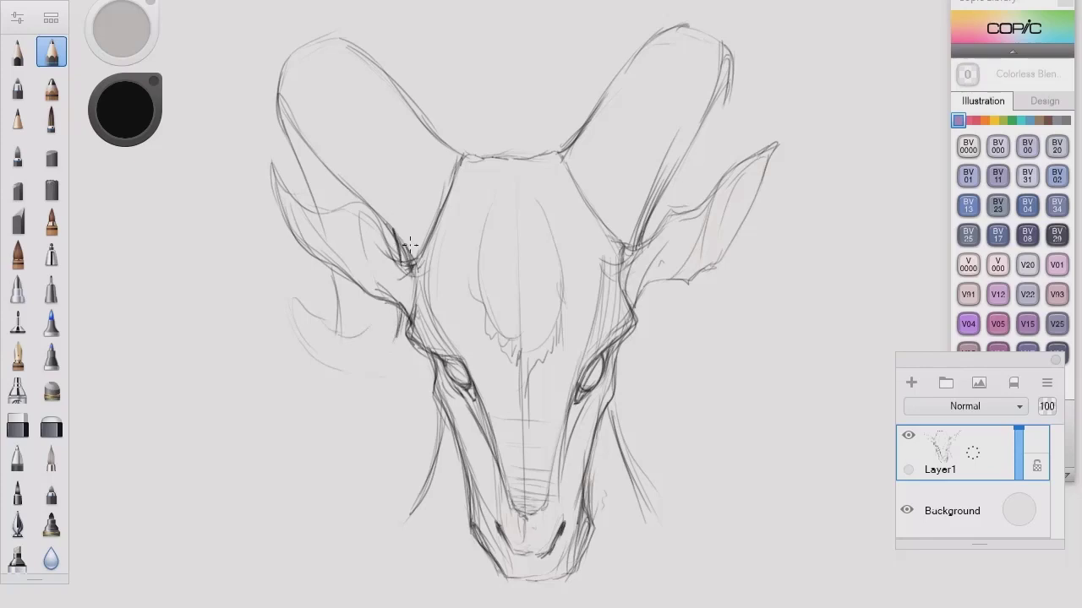
- Draw the curled, pointed lower end of the left horn below the left ear and strengthen the horn's edges
{"action": "left_click_drag", "start_coordinate": [404, 311], "coordinate": [355, 377]}
{"action": "left_click_drag", "start_coordinate": [401, 340], "coordinate": [376, 370]}
{"action": "left_click_drag", "start_coordinate": [297, 301], "coordinate": [339, 333]}
{"action": "left_click_drag", "start_coordinate": [296, 306], "coordinate": [342, 380]}
{"action": "left_click_drag", "start_coordinate": [306, 307], "coordinate": [354, 340]}
{"action": "left_click_drag", "start_coordinate": [280, 116], "coordinate": [314, 210]}
{"action": "left_click_drag", "start_coordinate": [339, 264], "coordinate": [332, 325]}
{"action": "left_click_drag", "start_coordinate": [399, 313], "coordinate": [385, 360]}
{"action": "left_click_drag", "start_coordinate": [419, 97], "coordinate": [456, 157]}
- Extend the right horn behind the ear and draw its curled, pointed lower end beside the cheek
{"action": "left_click_drag", "start_coordinate": [727, 76], "coordinate": [703, 221]}
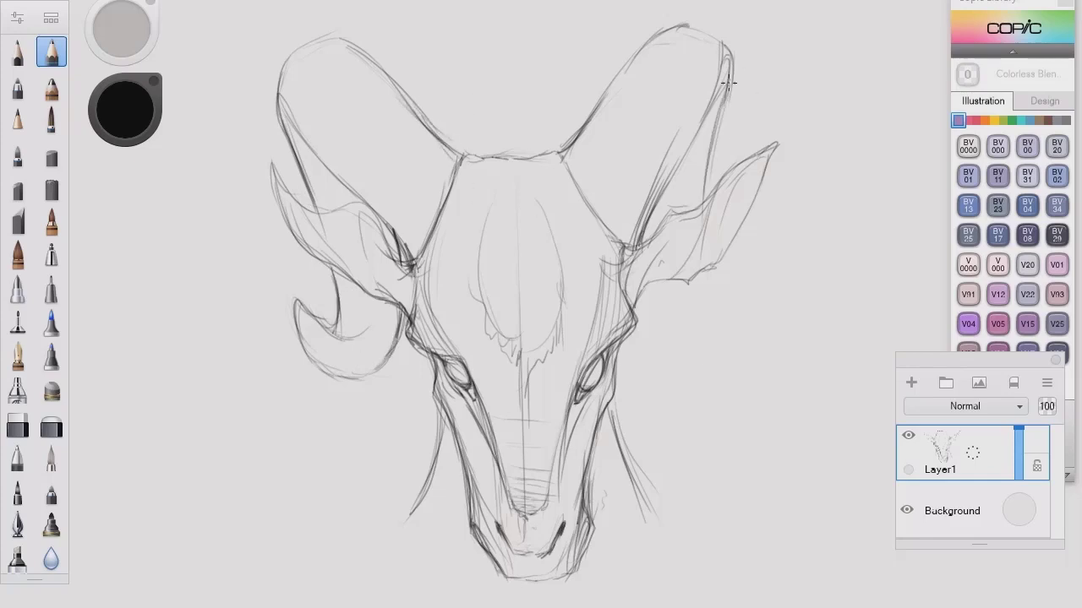
{"action": "mouse_move", "coordinate": [699, 265]}
{"action": "left_mouse_down"}
{"action": "mouse_move", "coordinate": [733, 348]}
{"action": "mouse_move", "coordinate": [743, 292]}
{"action": "left_mouse_up"}
{"action": "mouse_move", "coordinate": [639, 291]}
{"action": "left_mouse_down"}
{"action": "mouse_move", "coordinate": [672, 350]}
{"action": "mouse_move", "coordinate": [698, 367]}
{"action": "left_mouse_up"}
{"action": "left_click_drag", "start_coordinate": [649, 323], "coordinate": [706, 367]}
{"action": "left_click_drag", "start_coordinate": [637, 292], "coordinate": [662, 347]}
{"action": "left_click_drag", "start_coordinate": [694, 270], "coordinate": [717, 321]}
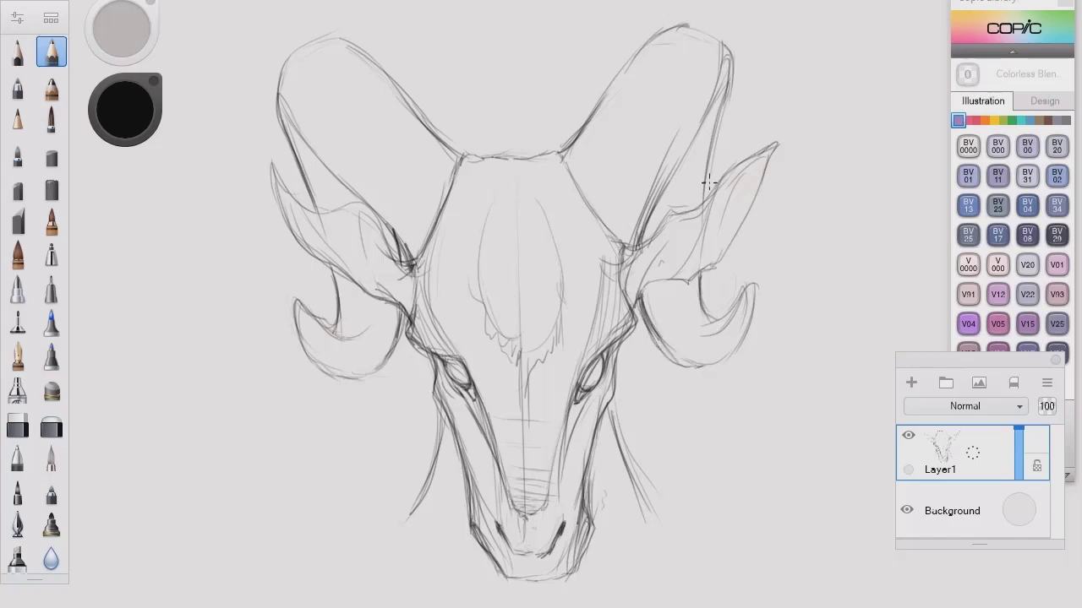
- Draw a curved brow line across the forehead between the horn bases and darken the right horn's base
{"action": "left_click_drag", "start_coordinate": [611, 76], "coordinate": [561, 150]}
{"action": "left_click_drag", "start_coordinate": [445, 225], "coordinate": [506, 168]}
{"action": "mouse_move", "coordinate": [443, 225]}
{"action": "left_mouse_down"}
{"action": "mouse_move", "coordinate": [517, 170]}
{"action": "mouse_move", "coordinate": [597, 215]}
{"action": "left_mouse_up"}
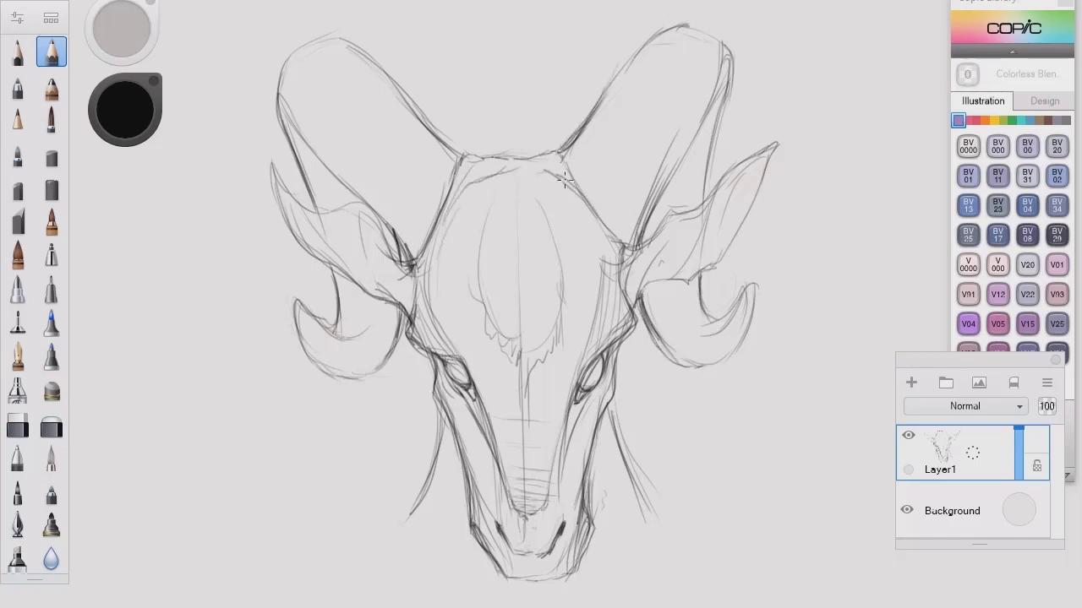
{"action": "left_click_drag", "start_coordinate": [463, 178], "coordinate": [602, 237]}
{"action": "left_click_drag", "start_coordinate": [562, 164], "coordinate": [610, 246]}
{"action": "left_click_drag", "start_coordinate": [563, 150], "coordinate": [589, 208]}
- Darken the inner edges of both horns above the crown
{"action": "left_click_drag", "start_coordinate": [441, 142], "coordinate": [464, 159]}
{"action": "left_click_drag", "start_coordinate": [365, 52], "coordinate": [459, 159]}
{"action": "left_click_drag", "start_coordinate": [343, 39], "coordinate": [386, 76]}
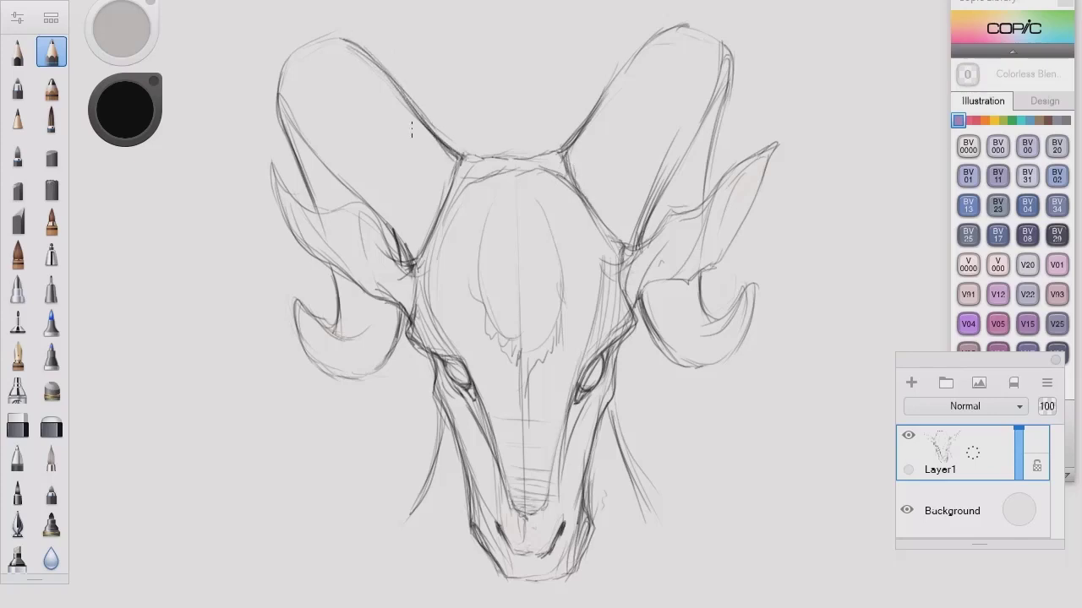
{"action": "left_click_drag", "start_coordinate": [629, 56], "coordinate": [600, 106]}
- Hatch shading on the left side of the forehead and darken the left ear's outline and folds
{"action": "mouse_move", "coordinate": [438, 332]}
{"action": "left_mouse_down"}
{"action": "mouse_move", "coordinate": [475, 275]}
{"action": "mouse_move", "coordinate": [478, 234]}
{"action": "left_mouse_up"}
{"action": "mouse_move", "coordinate": [436, 253]}
{"action": "left_mouse_down"}
{"action": "mouse_move", "coordinate": [478, 202]}
{"action": "mouse_move", "coordinate": [453, 167]}
{"action": "left_mouse_up"}
{"action": "left_click_drag", "start_coordinate": [409, 257], "coordinate": [437, 217]}
{"action": "left_click_drag", "start_coordinate": [362, 273], "coordinate": [391, 296]}
{"action": "left_click_drag", "start_coordinate": [360, 209], "coordinate": [389, 264]}
{"action": "left_click_drag", "start_coordinate": [329, 223], "coordinate": [397, 274]}
{"action": "left_click_drag", "start_coordinate": [279, 174], "coordinate": [316, 211]}
{"action": "mouse_move", "coordinate": [272, 166]}
{"action": "left_mouse_down"}
{"action": "mouse_move", "coordinate": [324, 263]}
{"action": "mouse_move", "coordinate": [441, 368]}
{"action": "mouse_move", "coordinate": [463, 568]}
{"action": "left_mouse_up"}
- Hatch shading down both sides of the neck beside the muzzle
{"action": "left_click_drag", "start_coordinate": [442, 418], "coordinate": [405, 529]}
{"action": "mouse_move", "coordinate": [463, 487]}
{"action": "left_mouse_down"}
{"action": "mouse_move", "coordinate": [444, 414]}
{"action": "mouse_move", "coordinate": [439, 510]}
{"action": "left_mouse_up"}
{"action": "left_click_drag", "start_coordinate": [444, 478], "coordinate": [427, 559]}
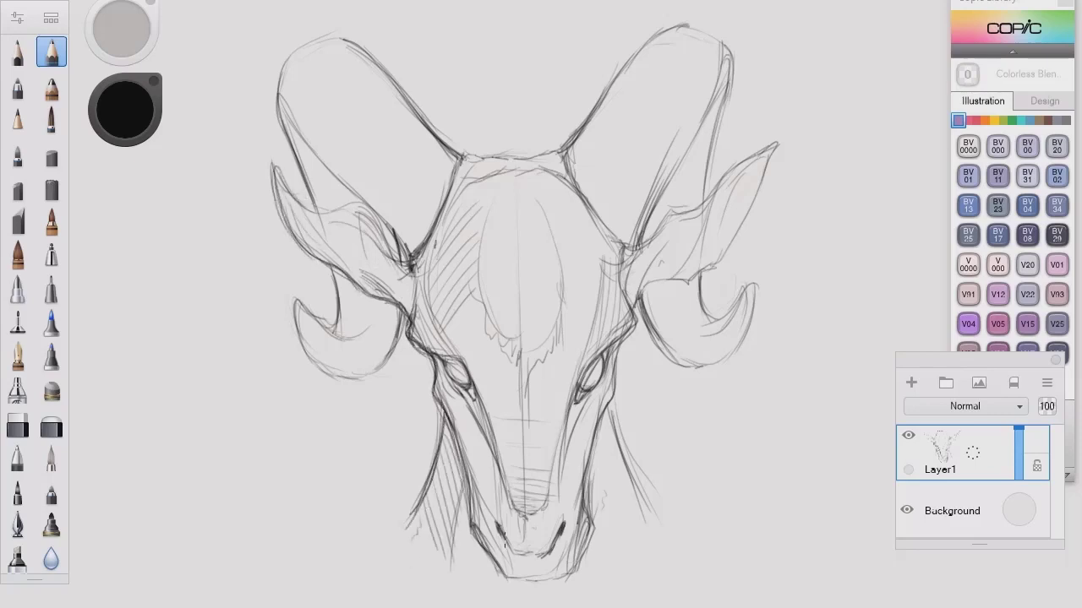
{"action": "left_click_drag", "start_coordinate": [614, 405], "coordinate": [632, 488]}
{"action": "left_click_drag", "start_coordinate": [610, 423], "coordinate": [642, 515]}
{"action": "left_click_drag", "start_coordinate": [623, 463], "coordinate": [630, 557]}
{"action": "left_click_drag", "start_coordinate": [605, 487], "coordinate": [622, 558]}
{"action": "left_click_drag", "start_coordinate": [592, 407], "coordinate": [613, 535]}
{"action": "left_click_drag", "start_coordinate": [602, 419], "coordinate": [592, 498]}
{"action": "left_click_drag", "start_coordinate": [593, 448], "coordinate": [634, 328]}
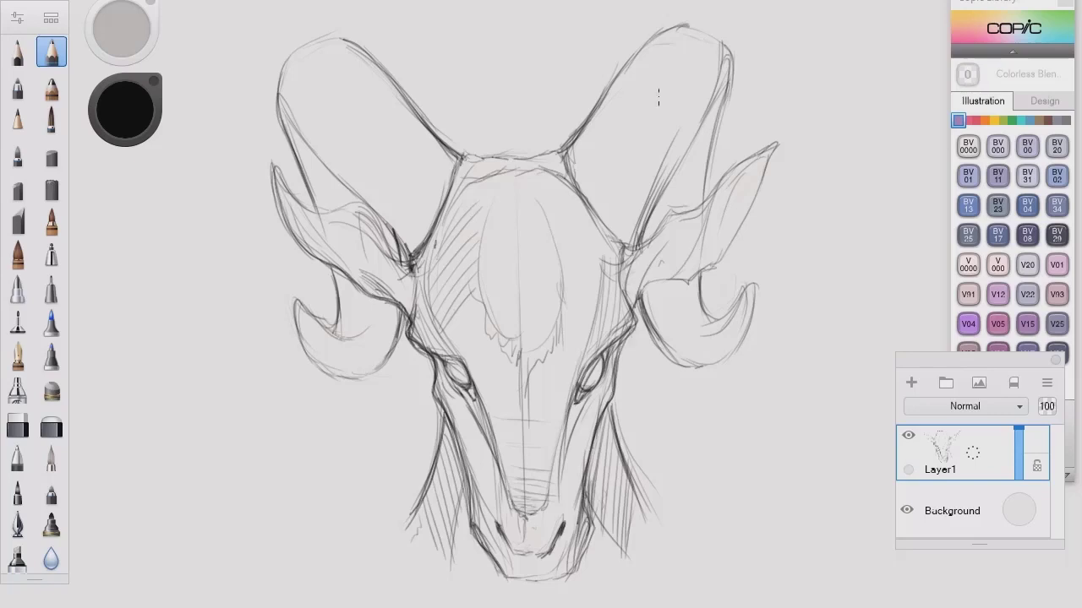
- Draw evenly spaced curved ridge lines across the right horn from its base to its tip
{"action": "left_click_drag", "start_coordinate": [586, 165], "coordinate": [636, 199]}
{"action": "left_click_drag", "start_coordinate": [592, 144], "coordinate": [645, 174]}
{"action": "left_click_drag", "start_coordinate": [610, 118], "coordinate": [668, 149]}
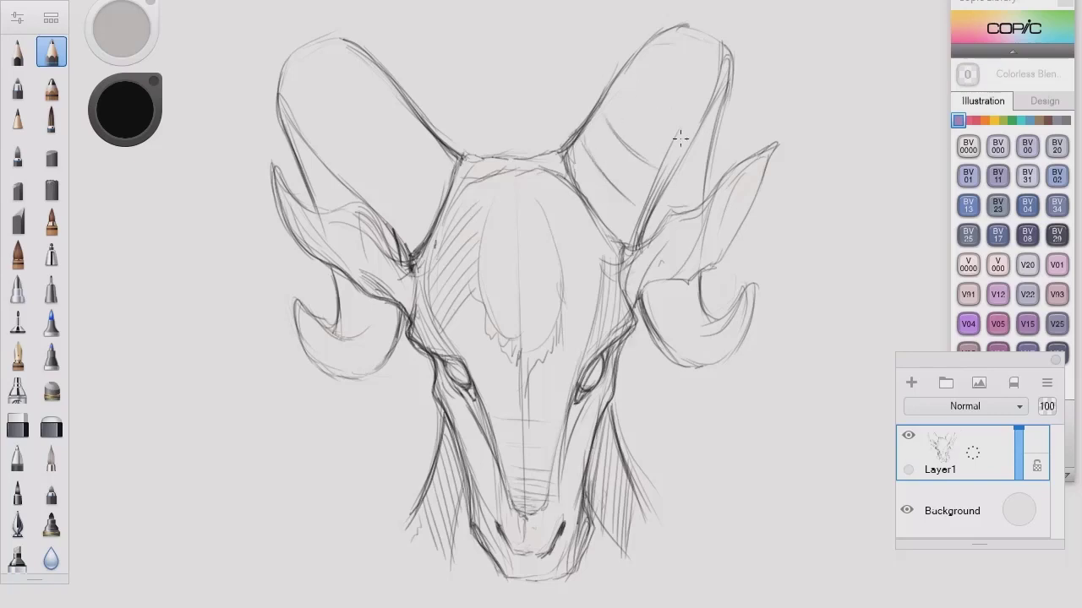
{"action": "left_click_drag", "start_coordinate": [620, 88], "coordinate": [681, 133]}
{"action": "left_click_drag", "start_coordinate": [643, 61], "coordinate": [702, 105]}
{"action": "left_click_drag", "start_coordinate": [667, 37], "coordinate": [711, 69]}
- Mark short lengthwise ticks along the middle of the right horn's ridge lines and darken one near the base
{"action": "left_click_drag", "start_coordinate": [645, 111], "coordinate": [606, 182]}
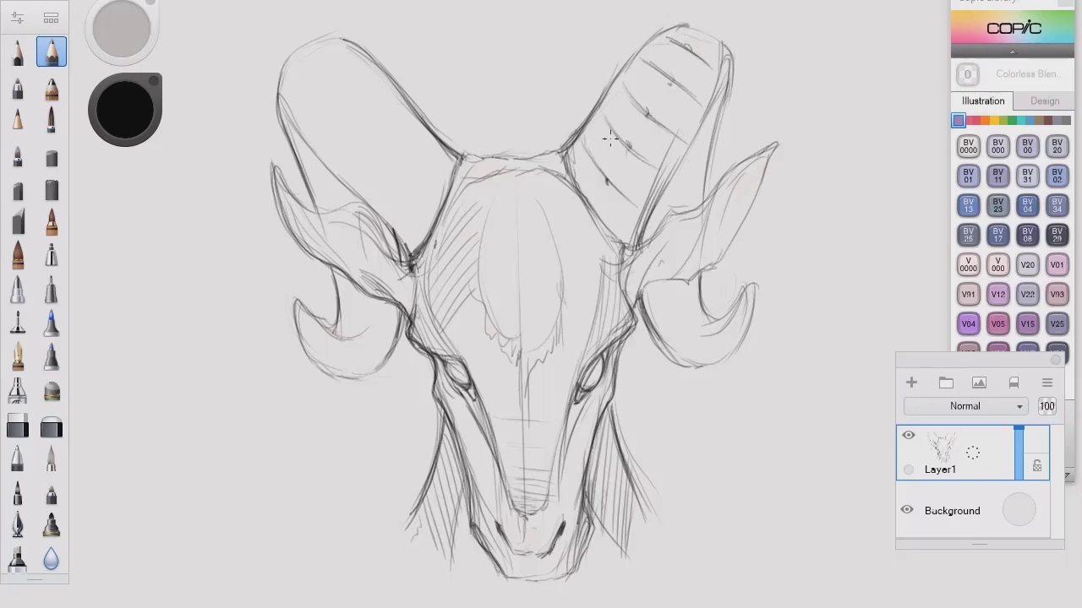
{"action": "left_click_drag", "start_coordinate": [591, 221], "coordinate": [693, 42]}
{"action": "key", "text": "ctrl+z"}
{"action": "mouse_move", "coordinate": [608, 180]}
{"action": "left_mouse_down"}
{"action": "mouse_move", "coordinate": [698, 37]}
{"action": "mouse_move", "coordinate": [593, 211]}
{"action": "mouse_move", "coordinate": [613, 231]}
{"action": "left_mouse_up"}
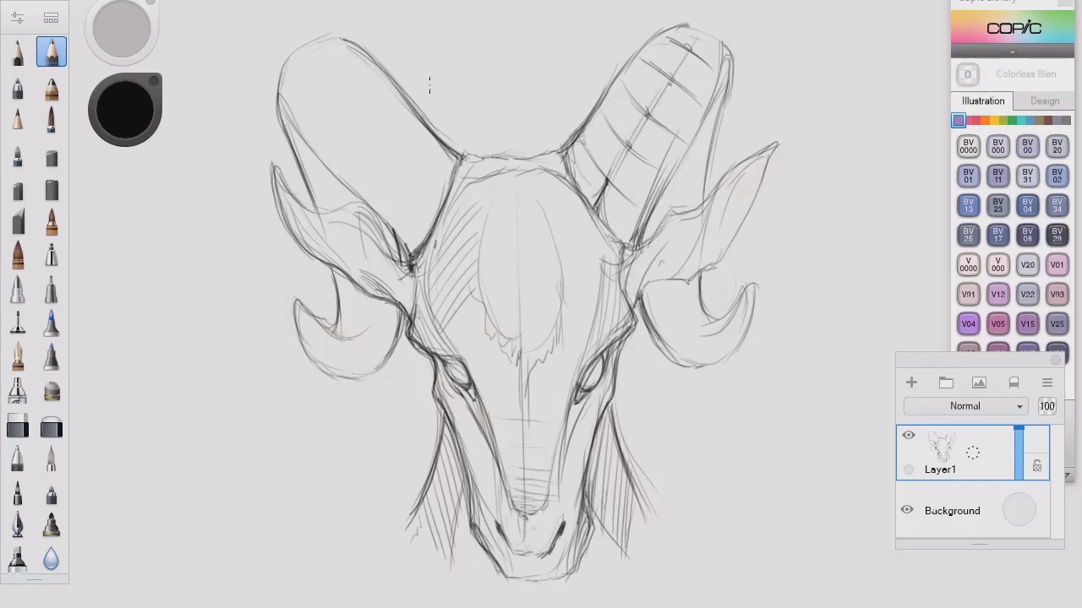
- Draw curved ridge lines across the left horn and mark short lengthwise ticks along their middles
{"action": "left_click_drag", "start_coordinate": [429, 133], "coordinate": [399, 203]}
{"action": "left_click_drag", "start_coordinate": [409, 103], "coordinate": [355, 206]}
{"action": "left_click_drag", "start_coordinate": [382, 78], "coordinate": [336, 165]}
{"action": "left_click_drag", "start_coordinate": [355, 49], "coordinate": [320, 131]}
{"action": "left_click_drag", "start_coordinate": [311, 64], "coordinate": [297, 108]}
{"action": "left_click_drag", "start_coordinate": [321, 46], "coordinate": [298, 110]}
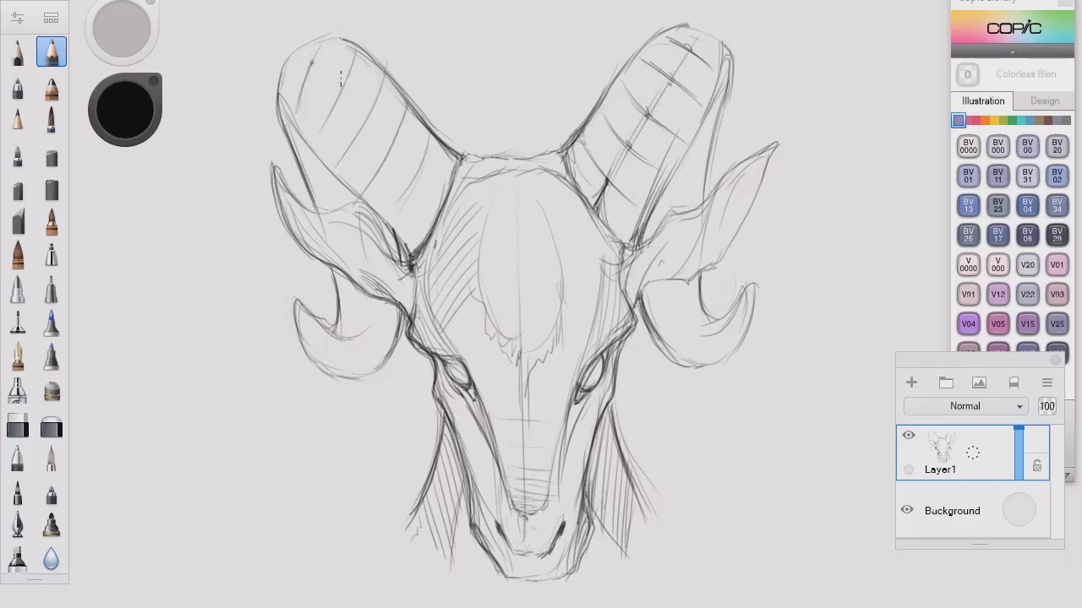
{"action": "left_click_drag", "start_coordinate": [421, 171], "coordinate": [417, 178]}
{"action": "left_click_drag", "start_coordinate": [309, 61], "coordinate": [448, 212]}
{"action": "left_click_drag", "start_coordinate": [434, 201], "coordinate": [444, 208]}
- Hatch dark shading along the underside of the left horn, in the gap above the left ear
{"action": "left_click_drag", "start_coordinate": [284, 116], "coordinate": [397, 246]}
{"action": "left_click_drag", "start_coordinate": [295, 140], "coordinate": [365, 212]}
{"action": "left_click_drag", "start_coordinate": [311, 178], "coordinate": [343, 213]}
{"action": "mouse_move", "coordinate": [373, 213]}
{"action": "left_mouse_down"}
{"action": "mouse_move", "coordinate": [391, 259]}
{"action": "mouse_move", "coordinate": [413, 272]}
{"action": "mouse_move", "coordinate": [402, 259]}
{"action": "left_mouse_up"}
{"action": "left_click_drag", "start_coordinate": [389, 295], "coordinate": [397, 313]}
{"action": "left_click_drag", "start_coordinate": [314, 157], "coordinate": [375, 214]}
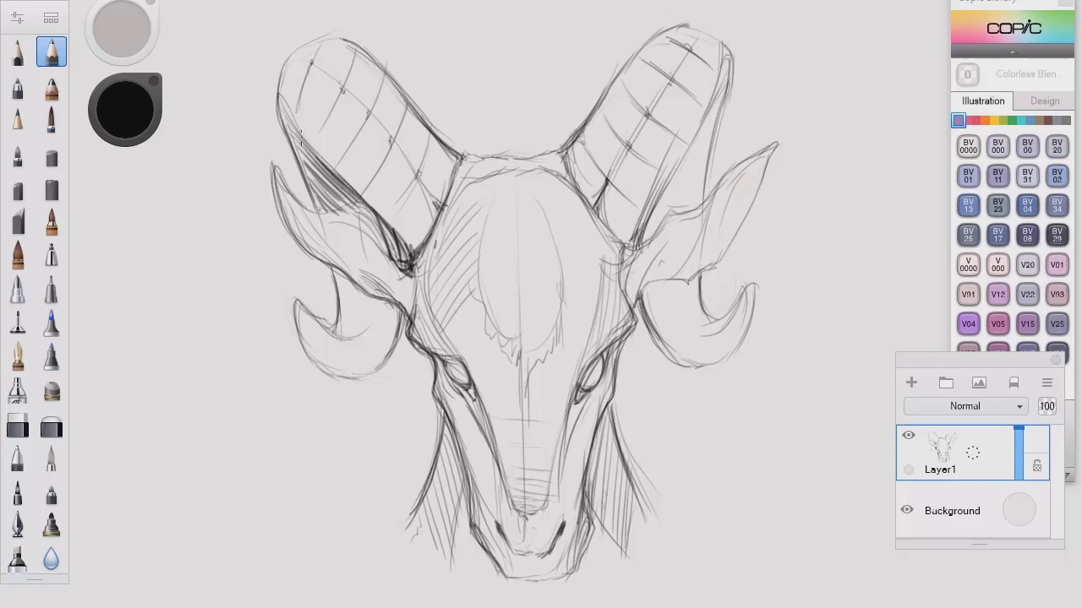
{"action": "mouse_move", "coordinate": [287, 120]}
{"action": "left_mouse_down"}
{"action": "mouse_move", "coordinate": [341, 187]}
{"action": "mouse_move", "coordinate": [337, 201]}
{"action": "left_mouse_up"}
{"action": "mouse_move", "coordinate": [292, 130]}
{"action": "left_mouse_down"}
{"action": "mouse_move", "coordinate": [323, 163]}
{"action": "mouse_move", "coordinate": [316, 203]}
{"action": "left_mouse_up"}
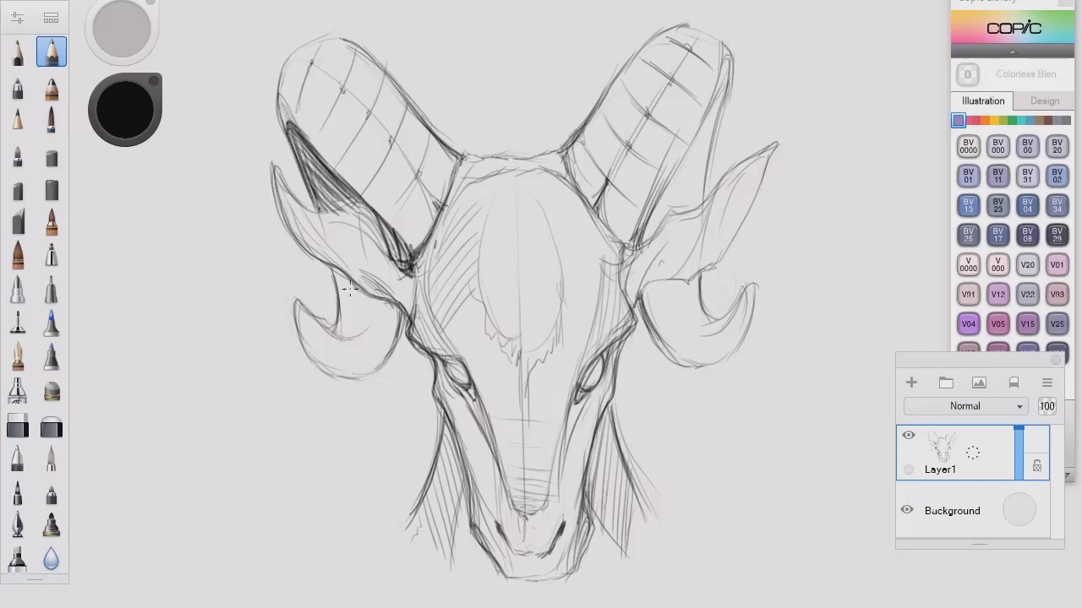
- Hatch the inside of the left curled horn tip below the ear and darken its outer curve
{"action": "mouse_move", "coordinate": [391, 287]}
{"action": "left_mouse_down"}
{"action": "mouse_move", "coordinate": [360, 326]}
{"action": "mouse_move", "coordinate": [329, 340]}
{"action": "left_mouse_up"}
{"action": "left_click_drag", "start_coordinate": [345, 267], "coordinate": [318, 363]}
{"action": "left_click_drag", "start_coordinate": [400, 296], "coordinate": [382, 370]}
{"action": "left_click_drag", "start_coordinate": [295, 304], "coordinate": [347, 373]}
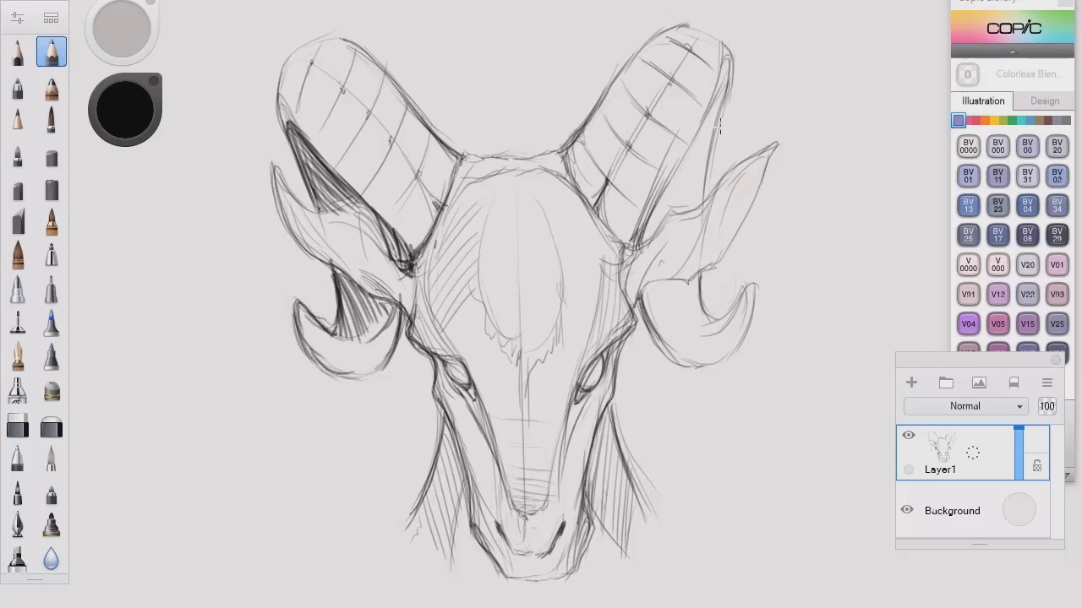
- Hatch dark shading along the underside of the right horn and darken the horn's base
{"action": "left_click_drag", "start_coordinate": [709, 152], "coordinate": [687, 221]}
{"action": "left_click_drag", "start_coordinate": [724, 93], "coordinate": [676, 218]}
{"action": "left_click_drag", "start_coordinate": [715, 110], "coordinate": [664, 230]}
{"action": "left_click_drag", "start_coordinate": [685, 155], "coordinate": [646, 242]}
{"action": "left_click_drag", "start_coordinate": [720, 73], "coordinate": [691, 154]}
{"action": "mouse_move", "coordinate": [715, 103]}
{"action": "left_mouse_down"}
{"action": "mouse_move", "coordinate": [649, 245]}
{"action": "mouse_move", "coordinate": [642, 233]}
{"action": "mouse_move", "coordinate": [629, 248]}
{"action": "left_mouse_up"}
{"action": "mouse_move", "coordinate": [596, 100]}
{"action": "left_mouse_down"}
{"action": "mouse_move", "coordinate": [560, 156]}
{"action": "mouse_move", "coordinate": [561, 183]}
{"action": "mouse_move", "coordinate": [625, 245]}
{"action": "left_mouse_up"}
- Darken the right ear's outline from the temple along the lower edge to the pointed tip
{"action": "left_click_drag", "start_coordinate": [635, 314], "coordinate": [618, 252]}
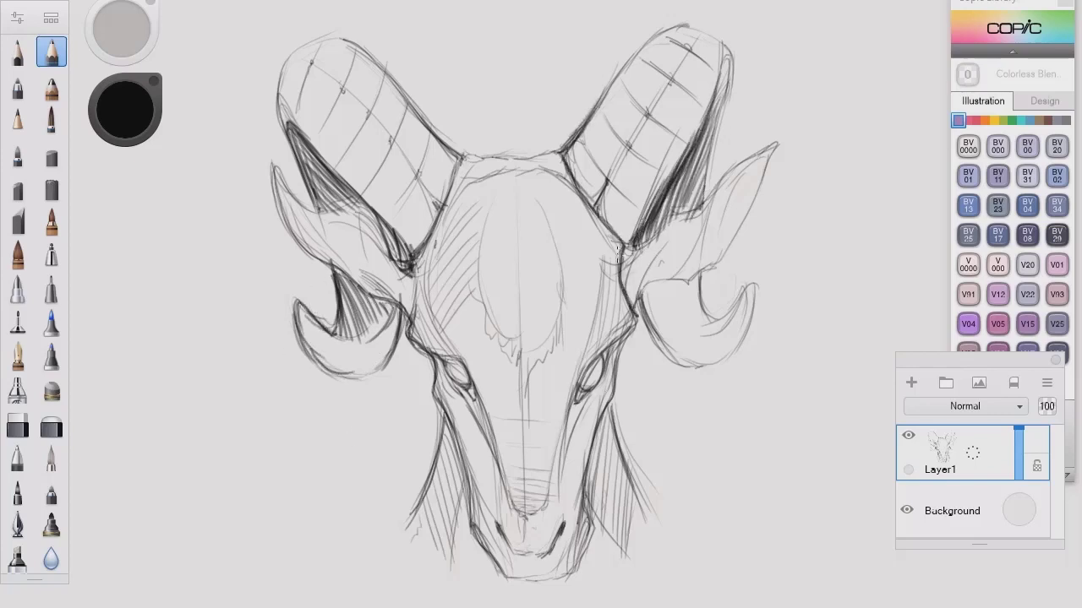
{"action": "left_click_drag", "start_coordinate": [636, 318], "coordinate": [688, 279]}
{"action": "left_click_drag", "start_coordinate": [690, 283], "coordinate": [715, 269]}
{"action": "mouse_move", "coordinate": [777, 145]}
{"action": "left_mouse_down"}
{"action": "mouse_move", "coordinate": [730, 256]}
{"action": "mouse_move", "coordinate": [693, 282]}
{"action": "left_mouse_up"}
{"action": "left_click_drag", "start_coordinate": [703, 208], "coordinate": [775, 144]}
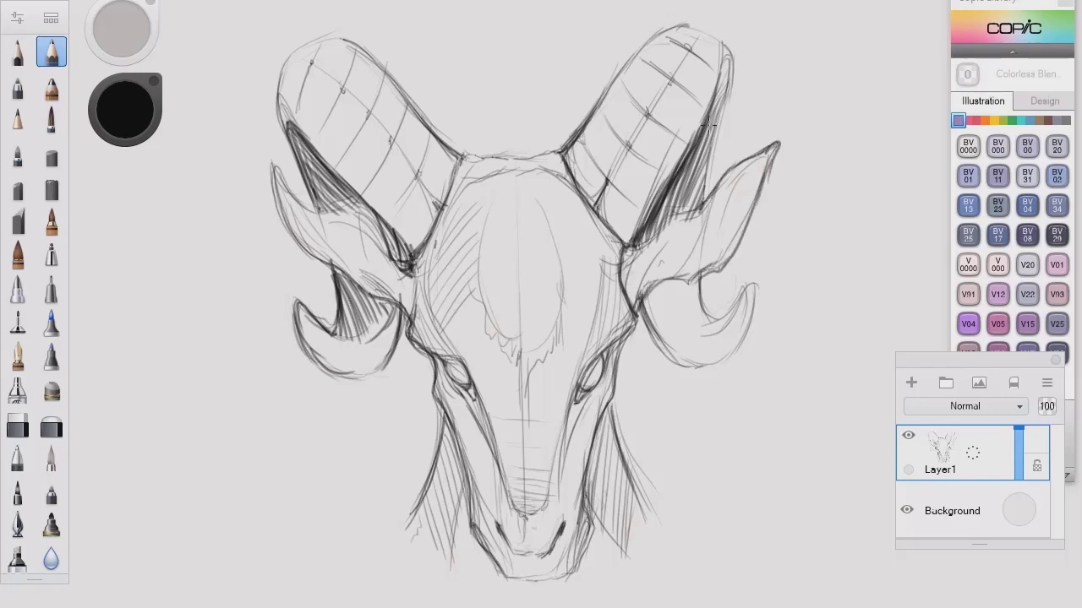
- Darken the right horn's outer edge and hatch the inside of the right curled horn tip
{"action": "left_click_drag", "start_coordinate": [732, 64], "coordinate": [713, 165]}
{"action": "mouse_move", "coordinate": [703, 192]}
{"action": "left_mouse_down"}
{"action": "mouse_move", "coordinate": [730, 63]}
{"action": "mouse_move", "coordinate": [708, 200]}
{"action": "left_mouse_up"}
{"action": "mouse_move", "coordinate": [649, 300]}
{"action": "left_mouse_down"}
{"action": "mouse_move", "coordinate": [703, 332]}
{"action": "mouse_move", "coordinate": [676, 279]}
{"action": "mouse_move", "coordinate": [648, 305]}
{"action": "left_mouse_up"}
{"action": "left_click_drag", "start_coordinate": [702, 283], "coordinate": [637, 320]}
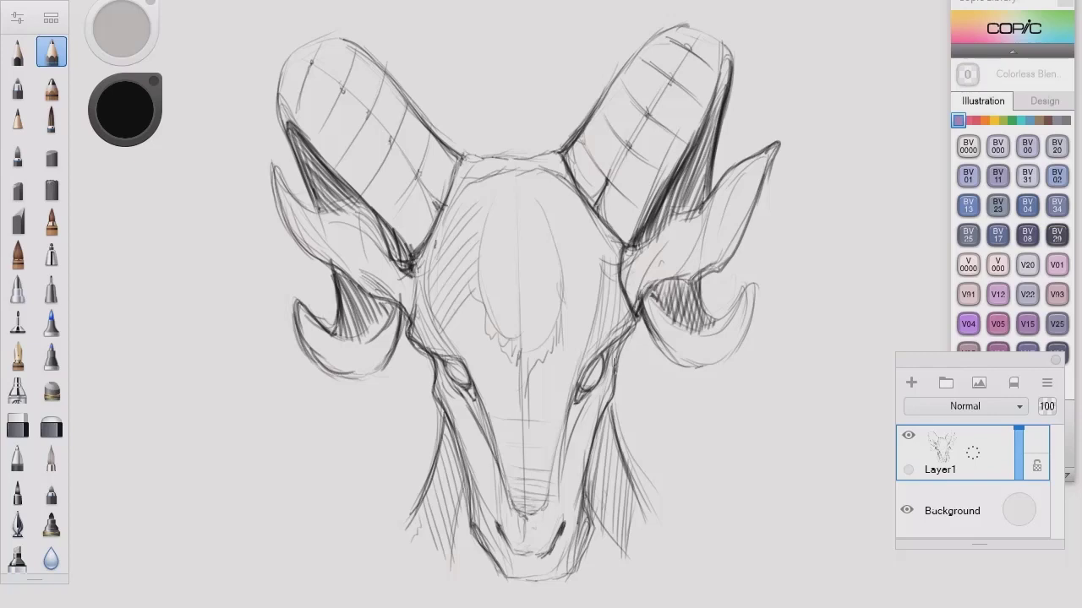
- Shade the left cheek with long strokes running from below the eye towards the muzzle
{"action": "left_click_drag", "start_coordinate": [400, 307], "coordinate": [413, 339]}
{"action": "left_click_drag", "start_coordinate": [474, 402], "coordinate": [483, 505]}
{"action": "mouse_move", "coordinate": [477, 429]}
{"action": "left_mouse_down"}
{"action": "mouse_move", "coordinate": [489, 469]}
{"action": "mouse_move", "coordinate": [475, 505]}
{"action": "left_mouse_up"}
{"action": "left_click_drag", "start_coordinate": [463, 400], "coordinate": [474, 490]}
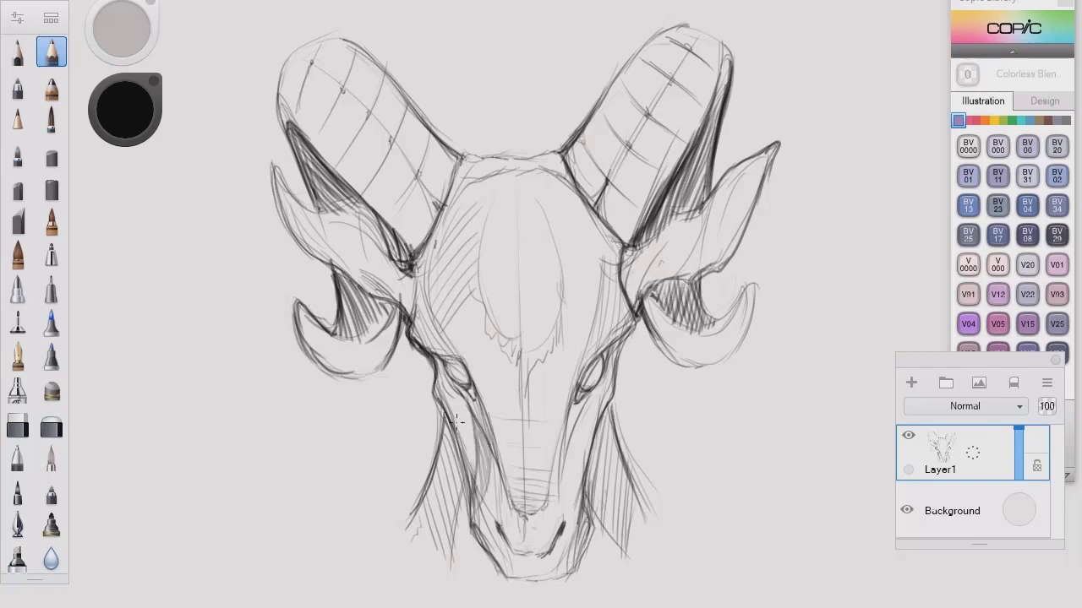
{"action": "left_click_drag", "start_coordinate": [456, 421], "coordinate": [446, 479]}
- Shade the right cheek with long strokes and darken the lines around both eyes
{"action": "mouse_move", "coordinate": [583, 421]}
{"action": "left_mouse_down"}
{"action": "mouse_move", "coordinate": [564, 524]}
{"action": "mouse_move", "coordinate": [566, 506]}
{"action": "left_mouse_up"}
{"action": "left_click_drag", "start_coordinate": [578, 411], "coordinate": [566, 450]}
{"action": "left_click_drag", "start_coordinate": [596, 384], "coordinate": [583, 409]}
{"action": "left_click_drag", "start_coordinate": [444, 365], "coordinate": [477, 402]}
{"action": "left_click_drag", "start_coordinate": [613, 391], "coordinate": [591, 453]}
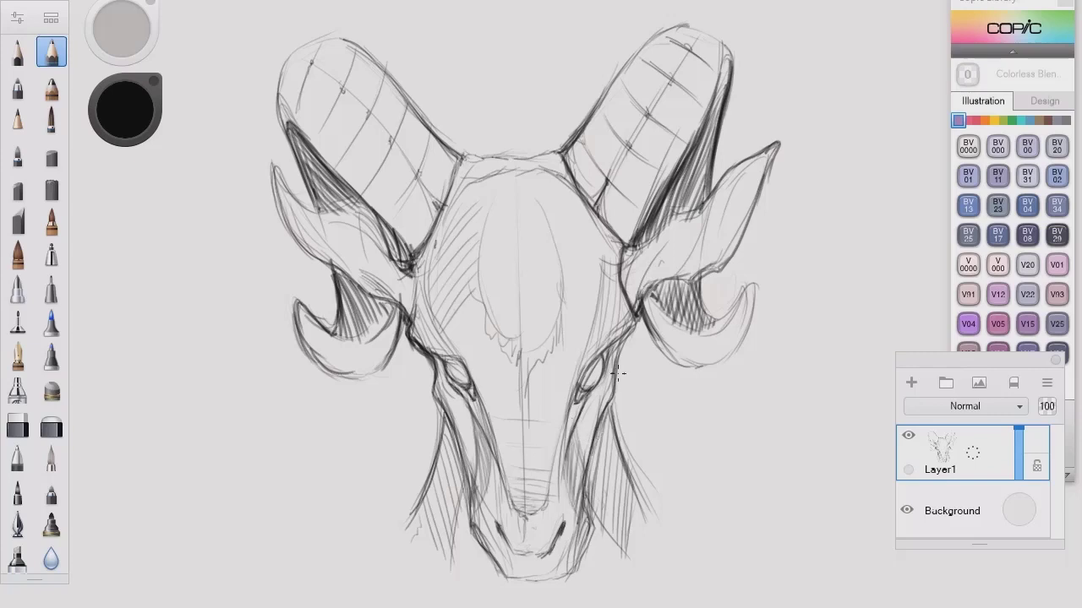
- Strengthen the right brow and eye lines and hatch the right side of the forehead
{"action": "left_click_drag", "start_coordinate": [632, 323], "coordinate": [620, 360]}
{"action": "left_click_drag", "start_coordinate": [612, 338], "coordinate": [574, 409]}
{"action": "left_click_drag", "start_coordinate": [601, 346], "coordinate": [589, 365]}
{"action": "left_click_drag", "start_coordinate": [595, 245], "coordinate": [573, 282]}
{"action": "left_click_drag", "start_coordinate": [587, 230], "coordinate": [567, 258]}
{"action": "left_click_drag", "start_coordinate": [569, 191], "coordinate": [558, 226]}
{"action": "left_click_drag", "start_coordinate": [540, 181], "coordinate": [514, 186]}
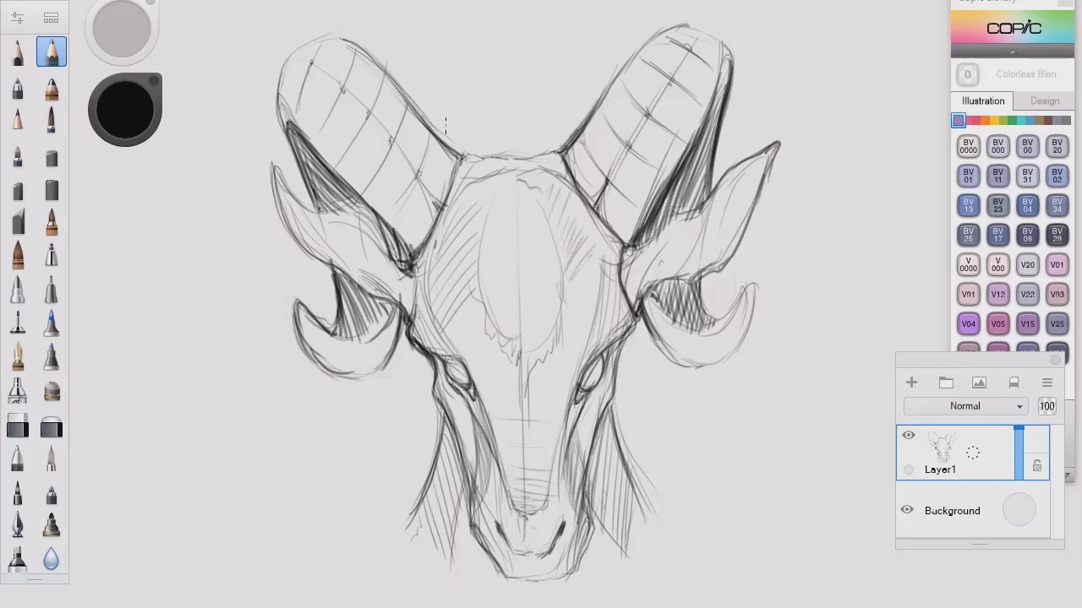
- Add lengthwise contour lines across the ridges of both horns and darken the left horn's inner edge
{"action": "mouse_move", "coordinate": [409, 87]}
{"action": "left_mouse_down"}
{"action": "mouse_move", "coordinate": [459, 154]}
{"action": "mouse_move", "coordinate": [443, 151]}
{"action": "left_mouse_up"}
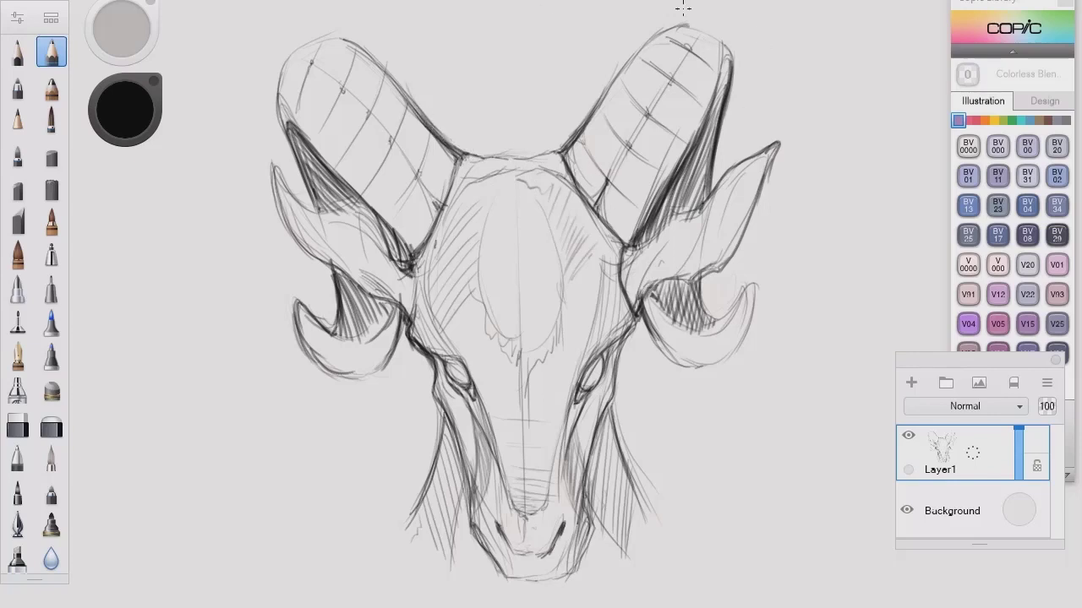
{"action": "left_click_drag", "start_coordinate": [632, 83], "coordinate": [583, 162]}
{"action": "left_click_drag", "start_coordinate": [679, 114], "coordinate": [643, 179]}
{"action": "left_click_drag", "start_coordinate": [330, 118], "coordinate": [416, 237]}
{"action": "left_click_drag", "start_coordinate": [358, 69], "coordinate": [448, 181]}
{"action": "left_click_drag", "start_coordinate": [435, 162], "coordinate": [455, 188]}
{"action": "left_click_drag", "start_coordinate": [387, 184], "coordinate": [427, 248]}
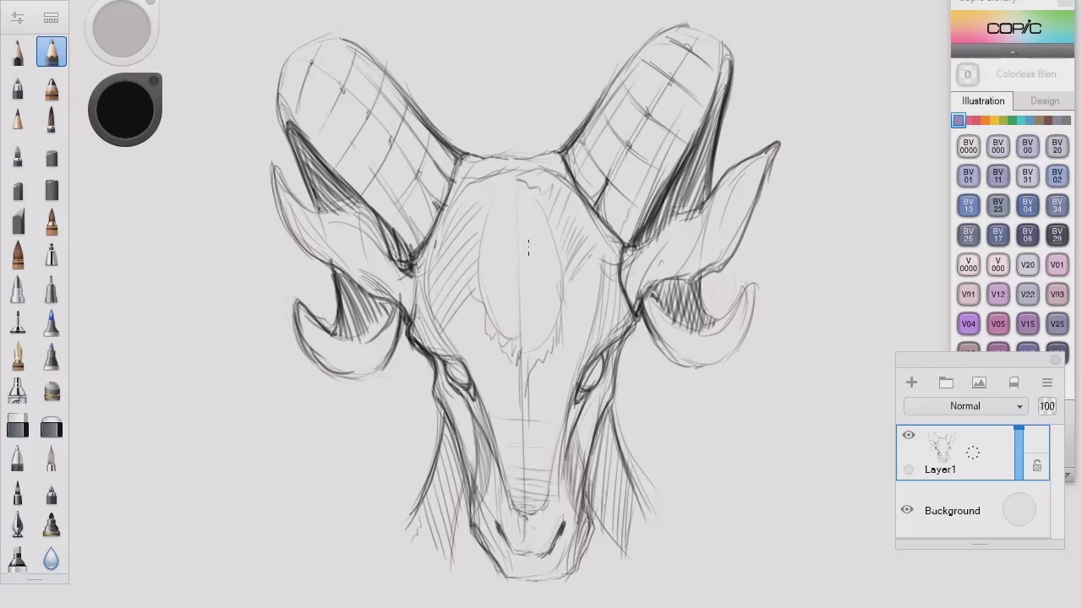
- Thicken the left ear's lower and upper outlines from the temple to the tip
{"action": "left_click_drag", "start_coordinate": [348, 279], "coordinate": [410, 327]}
{"action": "left_click_drag", "start_coordinate": [310, 252], "coordinate": [327, 266]}
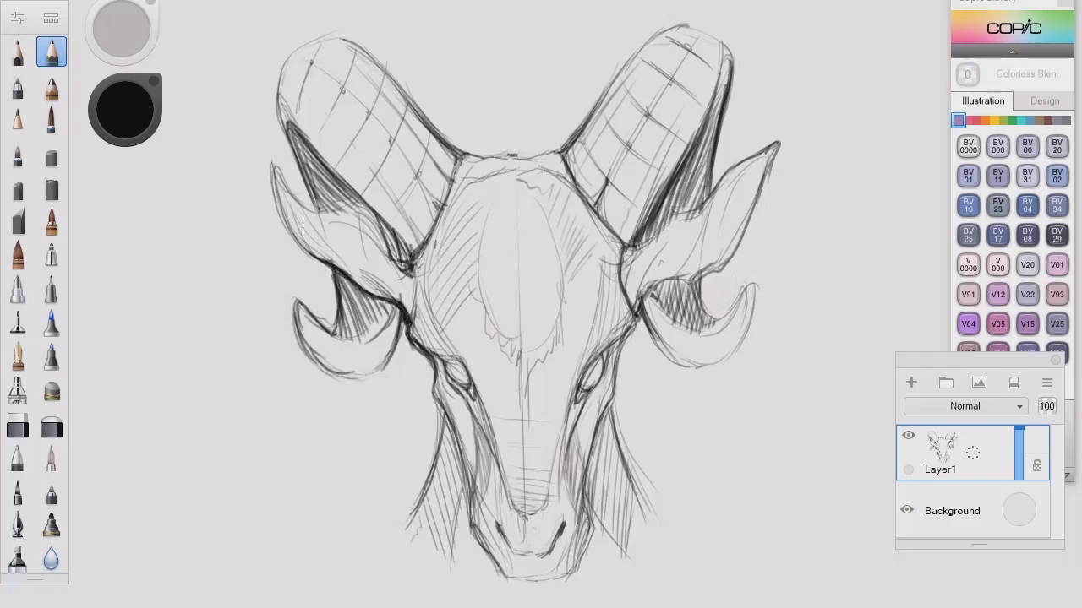
{"action": "mouse_move", "coordinate": [275, 176]}
{"action": "left_mouse_down"}
{"action": "mouse_move", "coordinate": [290, 234]}
{"action": "mouse_move", "coordinate": [314, 256]}
{"action": "mouse_move", "coordinate": [289, 201]}
{"action": "mouse_move", "coordinate": [387, 237]}
{"action": "left_mouse_up"}
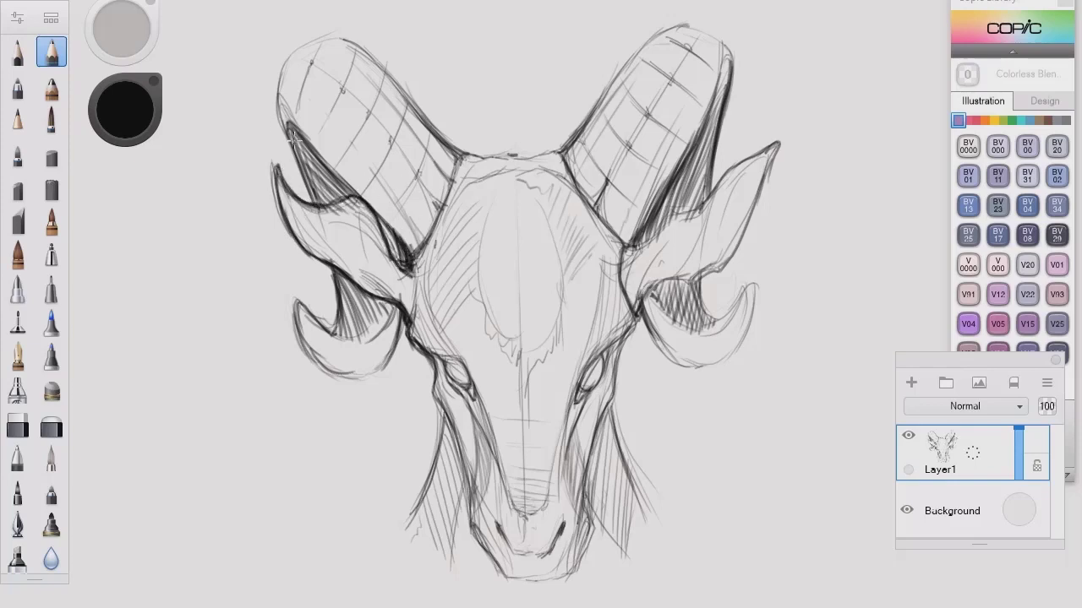
- Thicken the left side's contours along the brow, snout, cheek, jaw and neck
{"action": "mouse_move", "coordinate": [419, 343]}
{"action": "left_mouse_down"}
{"action": "mouse_move", "coordinate": [443, 353]}
{"action": "mouse_move", "coordinate": [432, 349]}
{"action": "mouse_move", "coordinate": [475, 407]}
{"action": "left_mouse_up"}
{"action": "left_click_drag", "start_coordinate": [466, 365], "coordinate": [491, 456]}
{"action": "left_click_drag", "start_coordinate": [461, 387], "coordinate": [497, 482]}
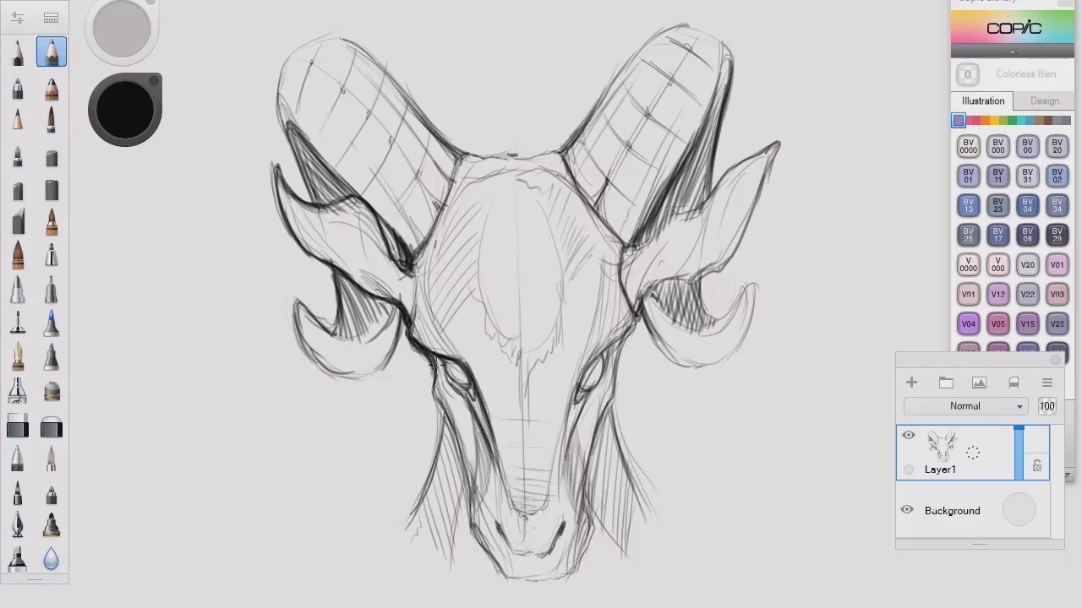
{"action": "mouse_move", "coordinate": [435, 369]}
{"action": "left_mouse_down"}
{"action": "mouse_move", "coordinate": [434, 397]}
{"action": "mouse_move", "coordinate": [466, 473]}
{"action": "left_mouse_up"}
{"action": "left_click_drag", "start_coordinate": [448, 419], "coordinate": [478, 501]}
{"action": "left_click_drag", "start_coordinate": [427, 370], "coordinate": [446, 415]}
{"action": "left_click_drag", "start_coordinate": [461, 482], "coordinate": [510, 579]}
{"action": "left_click_drag", "start_coordinate": [444, 408], "coordinate": [414, 514]}
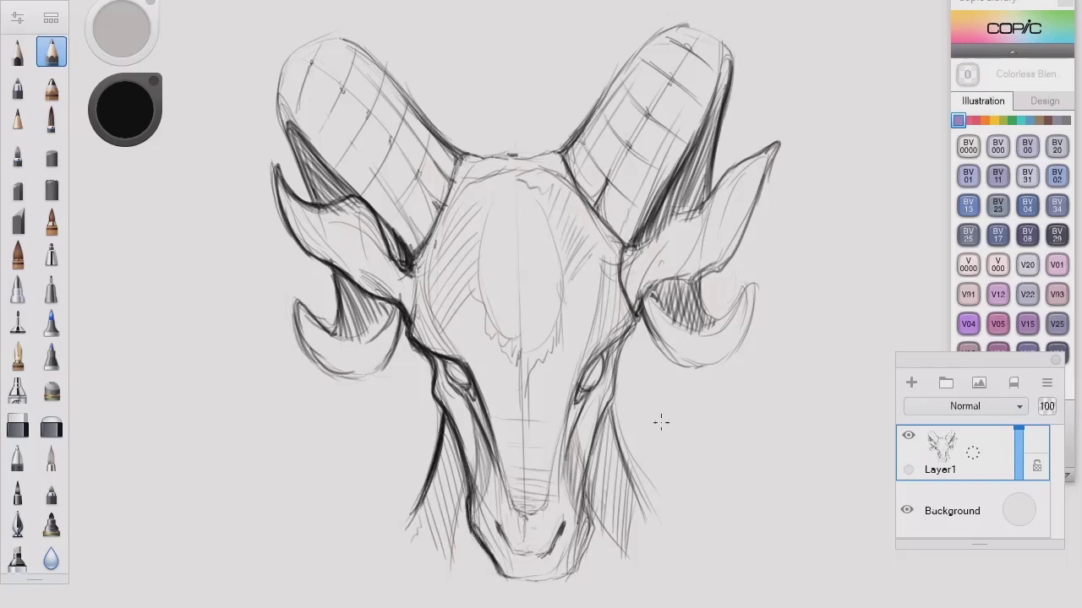
- Thicken the right brow line and the contours running past the right eye down the snout
{"action": "left_click_drag", "start_coordinate": [629, 333], "coordinate": [605, 417]}
{"action": "left_click_drag", "start_coordinate": [635, 315], "coordinate": [615, 358]}
{"action": "mouse_move", "coordinate": [637, 316]}
{"action": "left_mouse_down"}
{"action": "mouse_move", "coordinate": [627, 345]}
{"action": "mouse_move", "coordinate": [600, 355]}
{"action": "mouse_move", "coordinate": [554, 488]}
{"action": "left_mouse_up"}
{"action": "left_click_drag", "start_coordinate": [600, 357], "coordinate": [563, 451]}
{"action": "left_click_drag", "start_coordinate": [620, 336], "coordinate": [616, 365]}
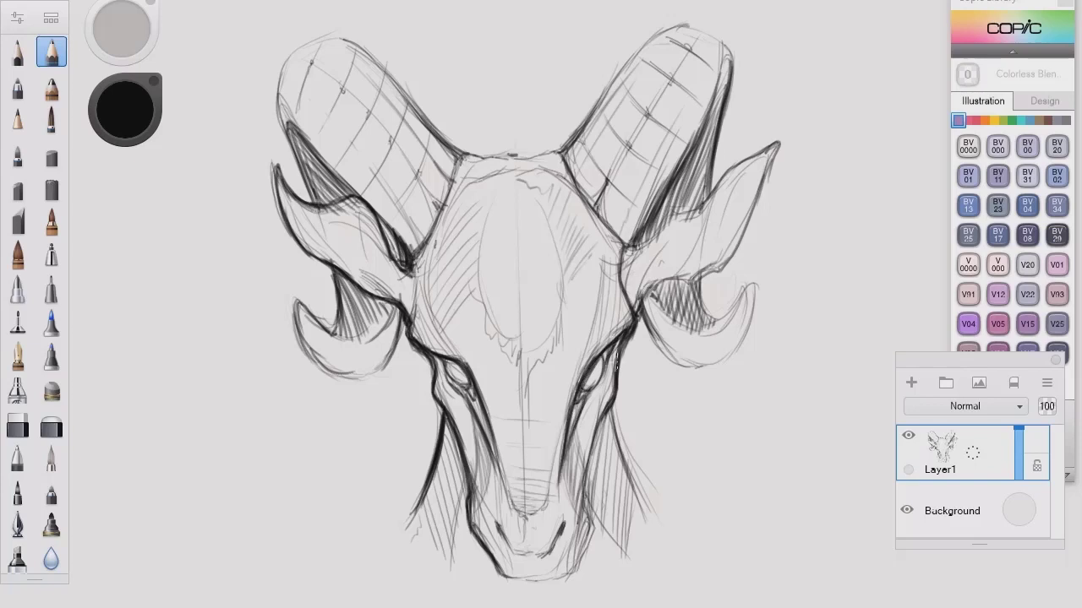
- Thicken the right side of the muzzle and the jaw outline around the chin
{"action": "left_click_drag", "start_coordinate": [571, 415], "coordinate": [552, 512]}
{"action": "left_click_drag", "start_coordinate": [576, 466], "coordinate": [559, 511]}
{"action": "left_click_drag", "start_coordinate": [580, 435], "coordinate": [566, 541]}
{"action": "left_click_drag", "start_coordinate": [585, 494], "coordinate": [575, 537]}
{"action": "left_click_drag", "start_coordinate": [593, 465], "coordinate": [571, 571]}
{"action": "mouse_move", "coordinate": [583, 531]}
{"action": "left_mouse_down"}
{"action": "mouse_move", "coordinate": [556, 578]}
{"action": "mouse_move", "coordinate": [505, 584]}
{"action": "mouse_move", "coordinate": [566, 579]}
{"action": "mouse_move", "coordinate": [504, 583]}
{"action": "left_mouse_up"}
{"action": "left_click_drag", "start_coordinate": [475, 531], "coordinate": [503, 571]}
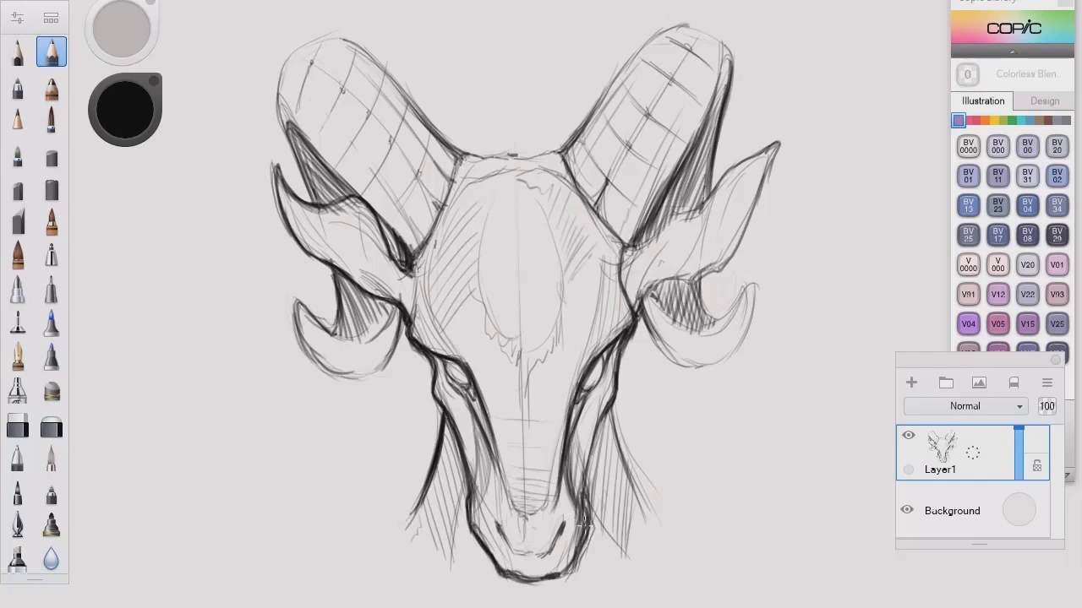
{"action": "left_click_drag", "start_coordinate": [584, 524], "coordinate": [573, 563]}
{"action": "left_click_drag", "start_coordinate": [584, 514], "coordinate": [604, 410]}
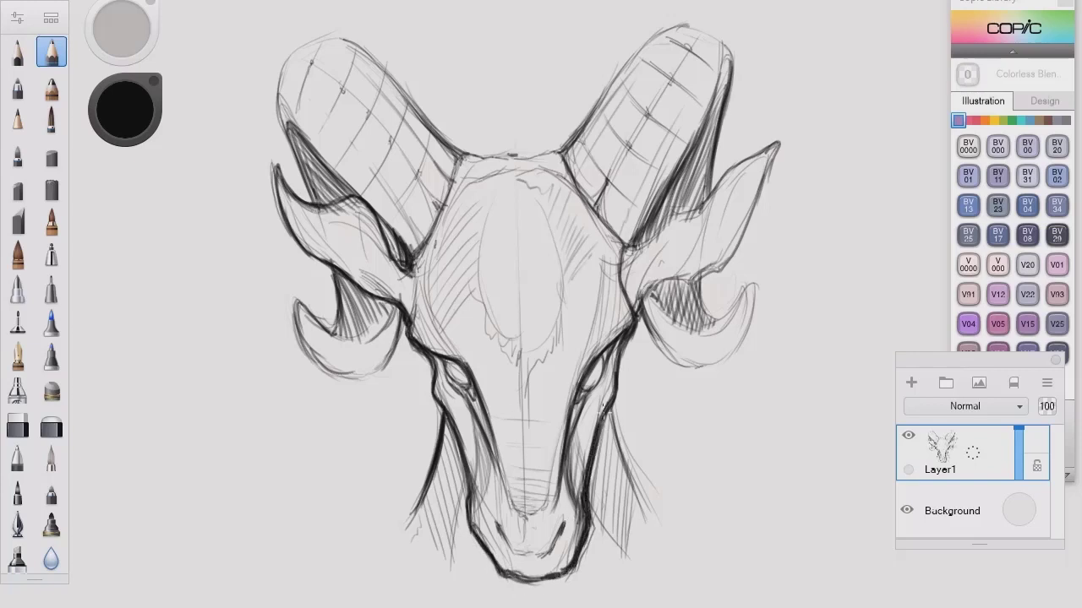
- Darken the left jaw and mouth lines and hatch the lower lip and chin
{"action": "mouse_move", "coordinate": [449, 416]}
{"action": "left_mouse_down"}
{"action": "mouse_move", "coordinate": [465, 485]}
{"action": "mouse_move", "coordinate": [451, 436]}
{"action": "left_mouse_up"}
{"action": "mouse_move", "coordinate": [443, 404]}
{"action": "left_mouse_down"}
{"action": "mouse_move", "coordinate": [451, 429]}
{"action": "mouse_move", "coordinate": [415, 343]}
{"action": "mouse_move", "coordinate": [495, 452]}
{"action": "mouse_move", "coordinate": [486, 441]}
{"action": "mouse_move", "coordinate": [489, 498]}
{"action": "mouse_move", "coordinate": [542, 548]}
{"action": "mouse_move", "coordinate": [546, 512]}
{"action": "mouse_move", "coordinate": [518, 546]}
{"action": "mouse_move", "coordinate": [507, 539]}
{"action": "mouse_move", "coordinate": [520, 563]}
{"action": "mouse_move", "coordinate": [485, 520]}
{"action": "mouse_move", "coordinate": [525, 567]}
{"action": "mouse_move", "coordinate": [537, 553]}
{"action": "mouse_move", "coordinate": [517, 550]}
{"action": "mouse_move", "coordinate": [561, 560]}
{"action": "left_mouse_up"}
{"action": "left_click_drag", "start_coordinate": [576, 507], "coordinate": [564, 568]}
{"action": "mouse_move", "coordinate": [564, 538]}
{"action": "left_mouse_down"}
{"action": "mouse_move", "coordinate": [548, 583]}
{"action": "mouse_move", "coordinate": [532, 576]}
{"action": "left_mouse_up"}
{"action": "mouse_move", "coordinate": [542, 551]}
{"action": "left_mouse_down"}
{"action": "mouse_move", "coordinate": [520, 552]}
{"action": "mouse_move", "coordinate": [530, 581]}
{"action": "left_mouse_up"}
{"action": "left_click_drag", "start_coordinate": [524, 547], "coordinate": [498, 578]}
{"action": "left_click_drag", "start_coordinate": [510, 505], "coordinate": [487, 560]}
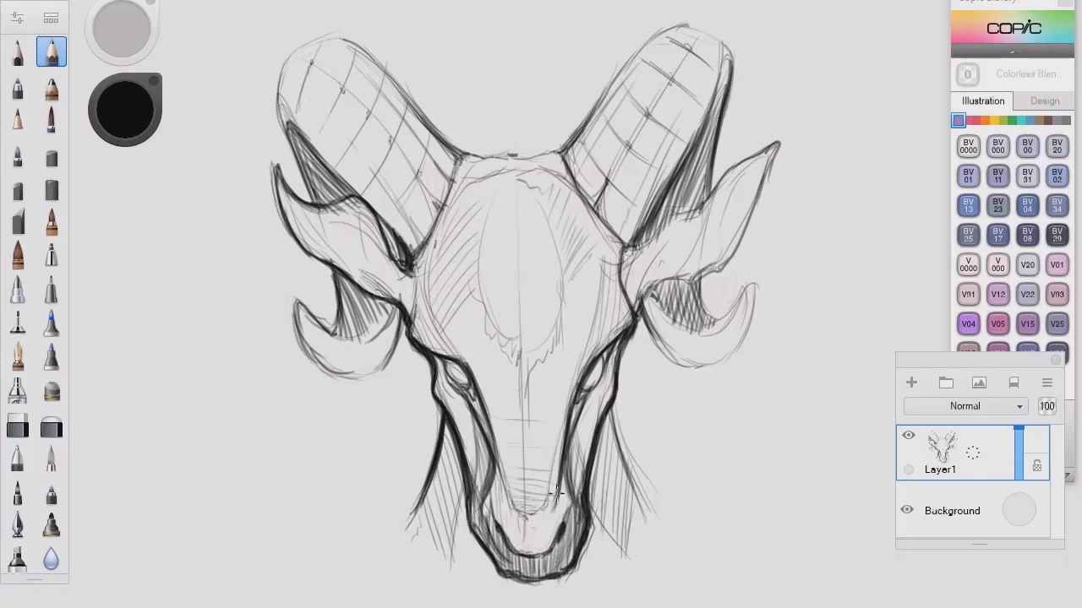
- Add shading strokes around the nose and cross-hatch both sides of the neck
{"action": "left_click_drag", "start_coordinate": [522, 482], "coordinate": [500, 539]}
{"action": "left_click_drag", "start_coordinate": [558, 499], "coordinate": [536, 540]}
{"action": "left_click_drag", "start_coordinate": [513, 485], "coordinate": [495, 528]}
{"action": "left_click_drag", "start_coordinate": [620, 409], "coordinate": [610, 444]}
{"action": "left_click_drag", "start_coordinate": [644, 439], "coordinate": [615, 502]}
{"action": "mouse_move", "coordinate": [617, 414]}
{"action": "left_mouse_down"}
{"action": "mouse_move", "coordinate": [602, 427]}
{"action": "mouse_move", "coordinate": [605, 505]}
{"action": "left_mouse_up"}
{"action": "left_click_drag", "start_coordinate": [634, 445], "coordinate": [599, 517]}
{"action": "mouse_move", "coordinate": [438, 494]}
{"action": "left_mouse_down"}
{"action": "mouse_move", "coordinate": [453, 432]}
{"action": "mouse_move", "coordinate": [428, 507]}
{"action": "left_mouse_up"}
{"action": "left_click_drag", "start_coordinate": [456, 464], "coordinate": [429, 529]}
{"action": "left_click_drag", "start_coordinate": [458, 490], "coordinate": [438, 532]}
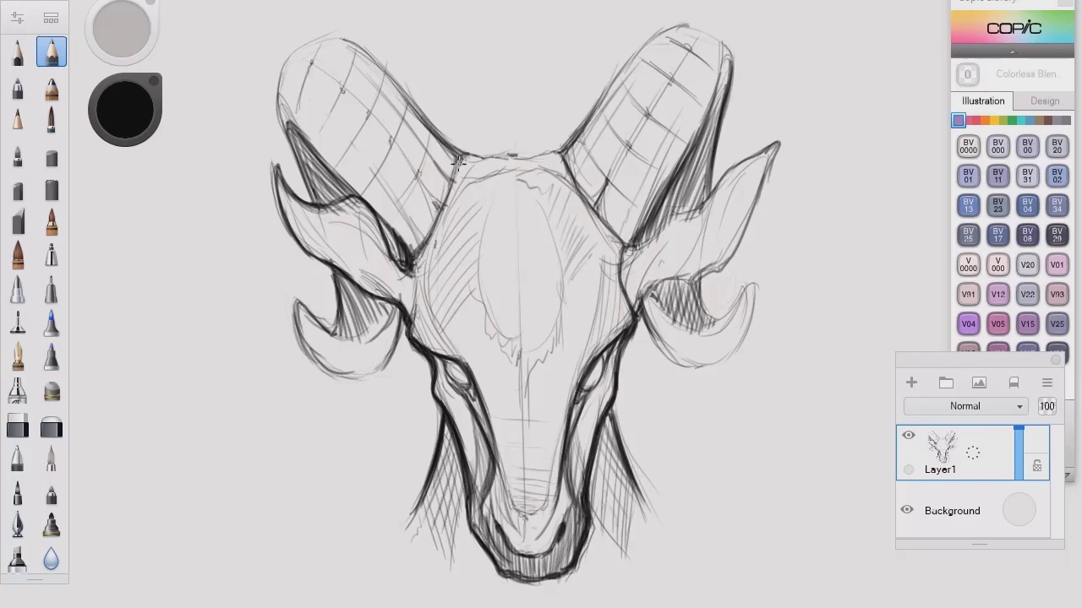
- Thicken the left horn's base edge and cross-hatch the left side of the forehead
{"action": "mouse_move", "coordinate": [464, 148]}
{"action": "left_mouse_down"}
{"action": "mouse_move", "coordinate": [446, 205]}
{"action": "mouse_move", "coordinate": [411, 248]}
{"action": "left_mouse_up"}
{"action": "left_click_drag", "start_coordinate": [446, 189], "coordinate": [407, 254]}
{"action": "left_click_drag", "start_coordinate": [462, 161], "coordinate": [430, 304]}
{"action": "left_click_drag", "start_coordinate": [446, 251], "coordinate": [429, 333]}
{"action": "left_click_drag", "start_coordinate": [475, 203], "coordinate": [451, 321]}
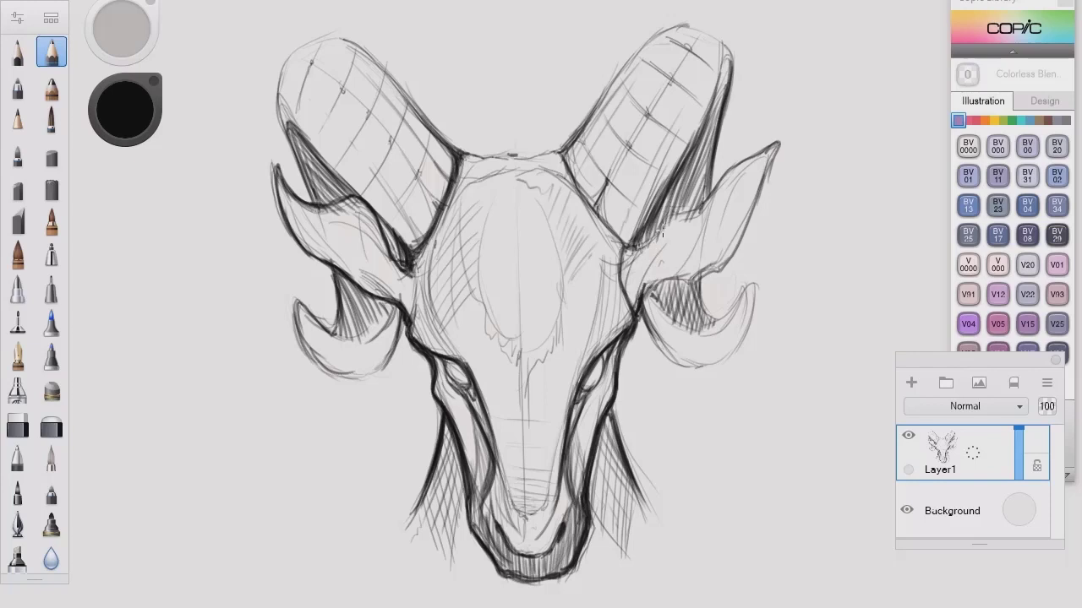
- Thicken the right ear's outline and the inner edge of the right horn above the crown
{"action": "mouse_move", "coordinate": [661, 230]}
{"action": "left_mouse_down"}
{"action": "mouse_move", "coordinate": [764, 151]}
{"action": "mouse_move", "coordinate": [744, 253]}
{"action": "mouse_move", "coordinate": [639, 330]}
{"action": "mouse_move", "coordinate": [719, 271]}
{"action": "mouse_move", "coordinate": [643, 316]}
{"action": "left_mouse_up"}
{"action": "mouse_move", "coordinate": [697, 282]}
{"action": "left_mouse_down"}
{"action": "mouse_move", "coordinate": [742, 230]}
{"action": "mouse_move", "coordinate": [776, 147]}
{"action": "mouse_move", "coordinate": [702, 250]}
{"action": "mouse_move", "coordinate": [627, 264]}
{"action": "left_mouse_up"}
{"action": "left_click_drag", "start_coordinate": [676, 166], "coordinate": [635, 238]}
{"action": "left_click_drag", "start_coordinate": [610, 91], "coordinate": [556, 159]}
{"action": "left_click_drag", "start_coordinate": [632, 59], "coordinate": [566, 152]}
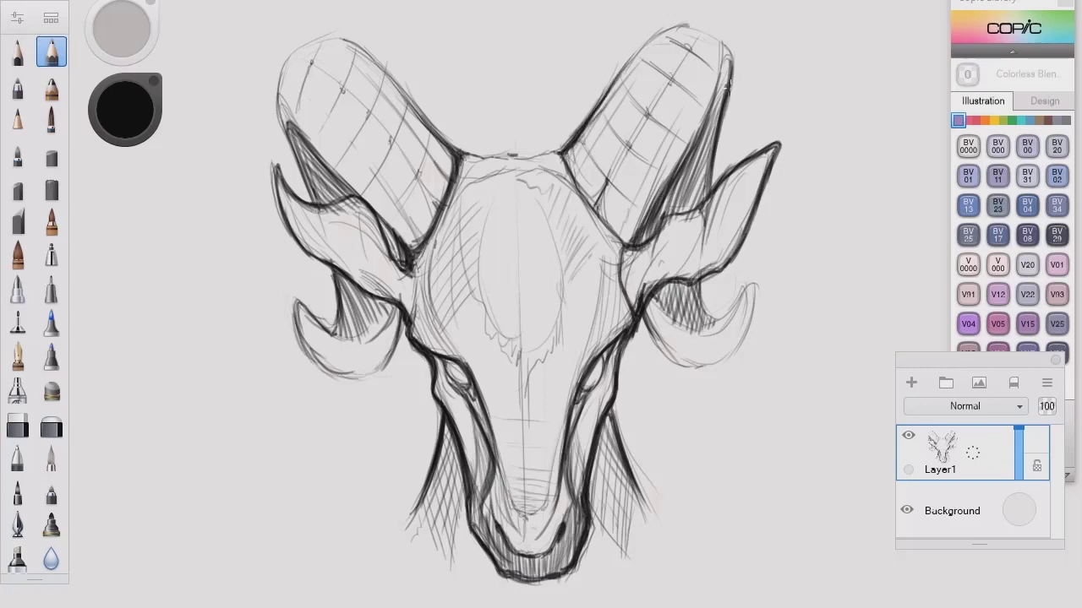
- Thicken the right horn's underside and outer edge down to the ear
{"action": "mouse_move", "coordinate": [727, 85]}
{"action": "left_mouse_down"}
{"action": "mouse_move", "coordinate": [627, 245]}
{"action": "mouse_move", "coordinate": [625, 272]}
{"action": "left_mouse_up"}
{"action": "left_click_drag", "start_coordinate": [684, 141], "coordinate": [644, 221]}
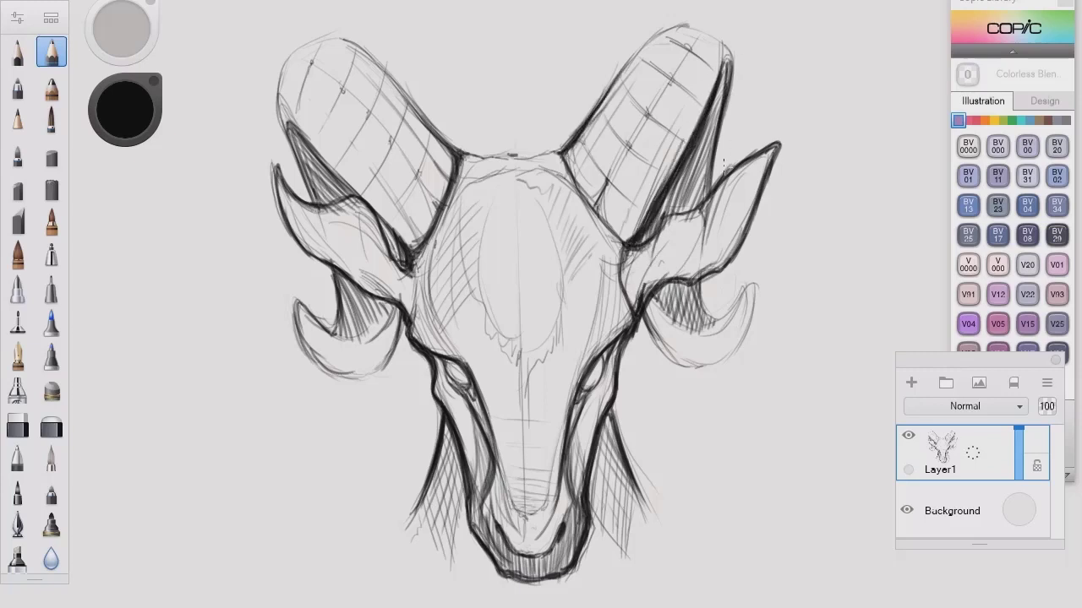
{"action": "left_click_drag", "start_coordinate": [729, 95], "coordinate": [713, 186]}
{"action": "left_click_drag", "start_coordinate": [725, 76], "coordinate": [708, 176]}
- Thicken the crescent outline of the right curled horn tip below the ear
{"action": "left_click_drag", "start_coordinate": [713, 285], "coordinate": [667, 356]}
{"action": "left_click_drag", "start_coordinate": [639, 318], "coordinate": [691, 368]}
{"action": "left_click_drag", "start_coordinate": [748, 295], "coordinate": [701, 367]}
{"action": "mouse_move", "coordinate": [754, 294]}
{"action": "left_mouse_down"}
{"action": "mouse_move", "coordinate": [742, 348]}
{"action": "mouse_move", "coordinate": [693, 366]}
{"action": "left_mouse_up"}
{"action": "left_click_drag", "start_coordinate": [754, 282], "coordinate": [708, 326]}
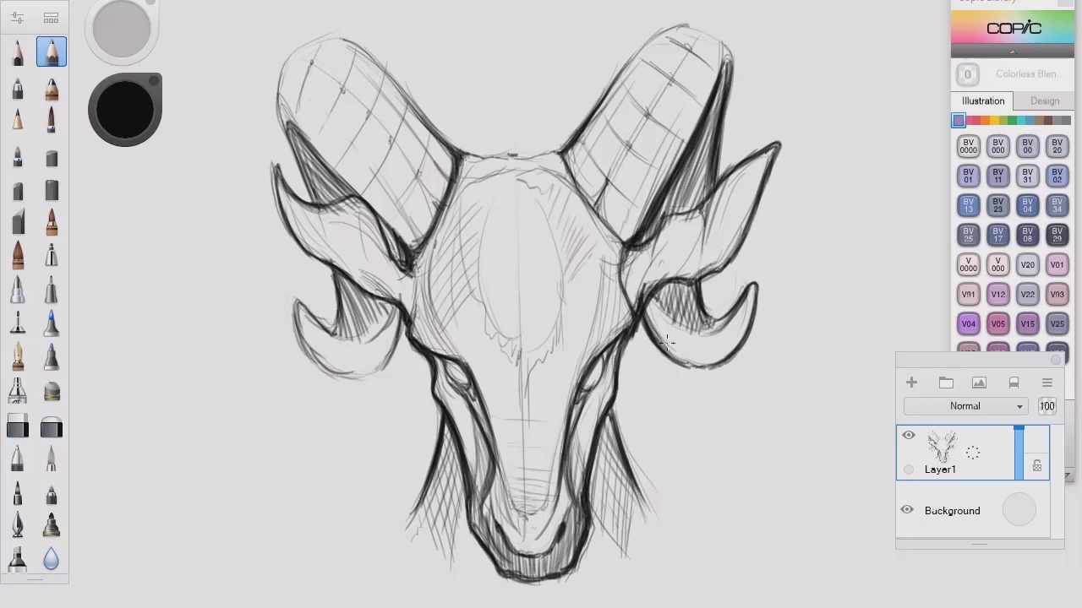
{"action": "left_click_drag", "start_coordinate": [713, 369], "coordinate": [634, 337]}
- Darken the left ear's edges and thicken the crescent outline of the left curled horn tip
{"action": "mouse_move", "coordinate": [274, 164]}
{"action": "left_mouse_down"}
{"action": "mouse_move", "coordinate": [297, 242]}
{"action": "mouse_move", "coordinate": [329, 268]}
{"action": "mouse_move", "coordinate": [336, 293]}
{"action": "left_mouse_up"}
{"action": "mouse_move", "coordinate": [289, 132]}
{"action": "left_mouse_down"}
{"action": "mouse_move", "coordinate": [312, 205]}
{"action": "mouse_move", "coordinate": [289, 127]}
{"action": "mouse_move", "coordinate": [355, 194]}
{"action": "left_mouse_up"}
{"action": "mouse_move", "coordinate": [340, 285]}
{"action": "left_mouse_down"}
{"action": "mouse_move", "coordinate": [338, 311]}
{"action": "mouse_move", "coordinate": [301, 358]}
{"action": "left_mouse_up"}
{"action": "mouse_move", "coordinate": [402, 323]}
{"action": "left_mouse_down"}
{"action": "mouse_move", "coordinate": [393, 353]}
{"action": "mouse_move", "coordinate": [400, 331]}
{"action": "mouse_move", "coordinate": [301, 357]}
{"action": "mouse_move", "coordinate": [341, 377]}
{"action": "left_mouse_up"}
{"action": "mouse_move", "coordinate": [301, 325]}
{"action": "left_mouse_down"}
{"action": "mouse_move", "coordinate": [350, 374]}
{"action": "mouse_move", "coordinate": [333, 377]}
{"action": "left_mouse_up"}
- Thicken the left horn's outer, upper and inner outlines and darken its topmost ridge line
{"action": "left_click_drag", "start_coordinate": [289, 67], "coordinate": [279, 133]}
{"action": "mouse_move", "coordinate": [281, 83]}
{"action": "left_mouse_down"}
{"action": "mouse_move", "coordinate": [301, 48]}
{"action": "mouse_move", "coordinate": [282, 133]}
{"action": "left_mouse_up"}
{"action": "mouse_move", "coordinate": [356, 42]}
{"action": "left_mouse_down"}
{"action": "mouse_move", "coordinate": [441, 135]}
{"action": "mouse_move", "coordinate": [453, 176]}
{"action": "mouse_move", "coordinate": [433, 180]}
{"action": "left_mouse_up"}
{"action": "left_click_drag", "start_coordinate": [448, 134], "coordinate": [432, 203]}
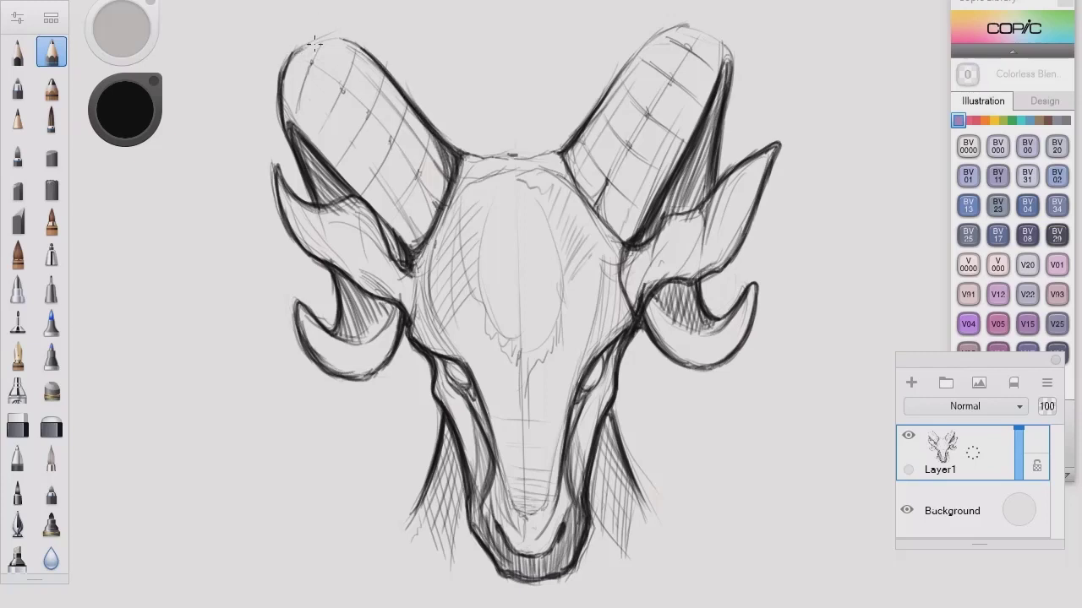
{"action": "left_click_drag", "start_coordinate": [314, 42], "coordinate": [281, 98]}
{"action": "mouse_move", "coordinate": [315, 60]}
{"action": "left_mouse_down"}
{"action": "mouse_move", "coordinate": [294, 44]}
{"action": "mouse_move", "coordinate": [346, 38]}
{"action": "mouse_move", "coordinate": [301, 114]}
{"action": "left_mouse_up"}
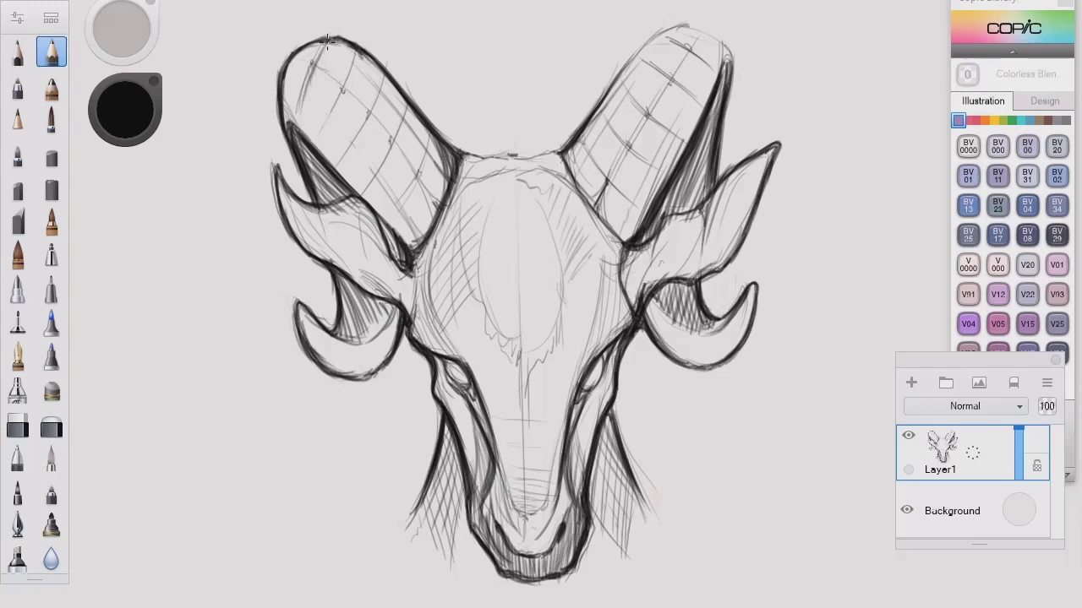
- Darken the ridge lines across the left horn and cross-hatch the inside of its curled tip
{"action": "left_click_drag", "start_coordinate": [363, 39], "coordinate": [328, 112]}
{"action": "left_click_drag", "start_coordinate": [385, 76], "coordinate": [345, 144]}
{"action": "left_click_drag", "start_coordinate": [409, 109], "coordinate": [377, 177]}
{"action": "left_click_drag", "start_coordinate": [436, 146], "coordinate": [394, 214]}
{"action": "left_click_drag", "start_coordinate": [306, 99], "coordinate": [319, 147]}
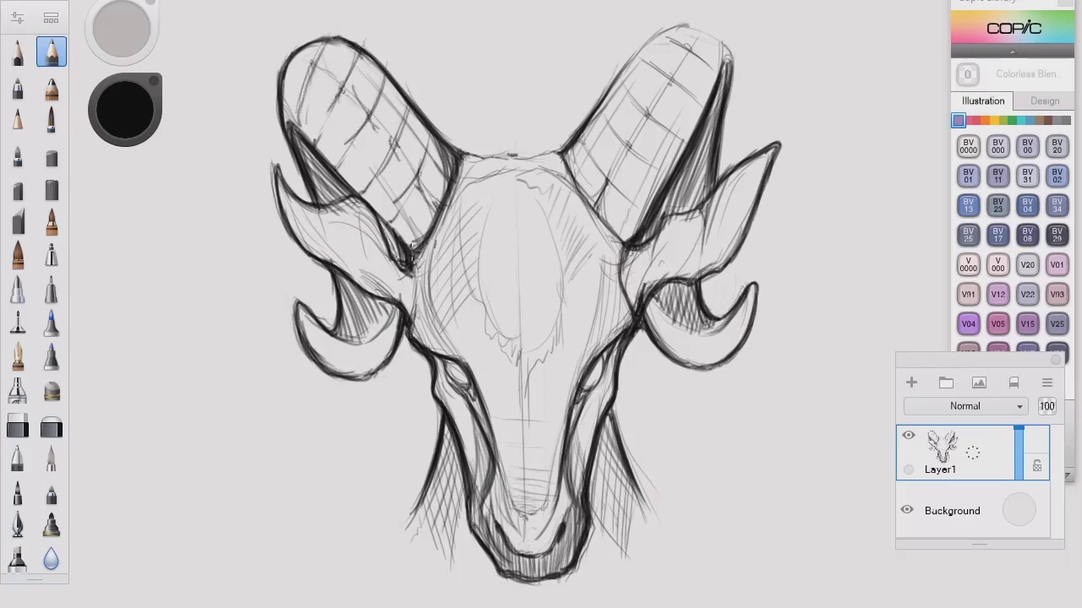
{"action": "mouse_move", "coordinate": [410, 255]}
{"action": "left_mouse_down"}
{"action": "mouse_move", "coordinate": [387, 314]}
{"action": "mouse_move", "coordinate": [361, 295]}
{"action": "mouse_move", "coordinate": [385, 362]}
{"action": "left_mouse_up"}
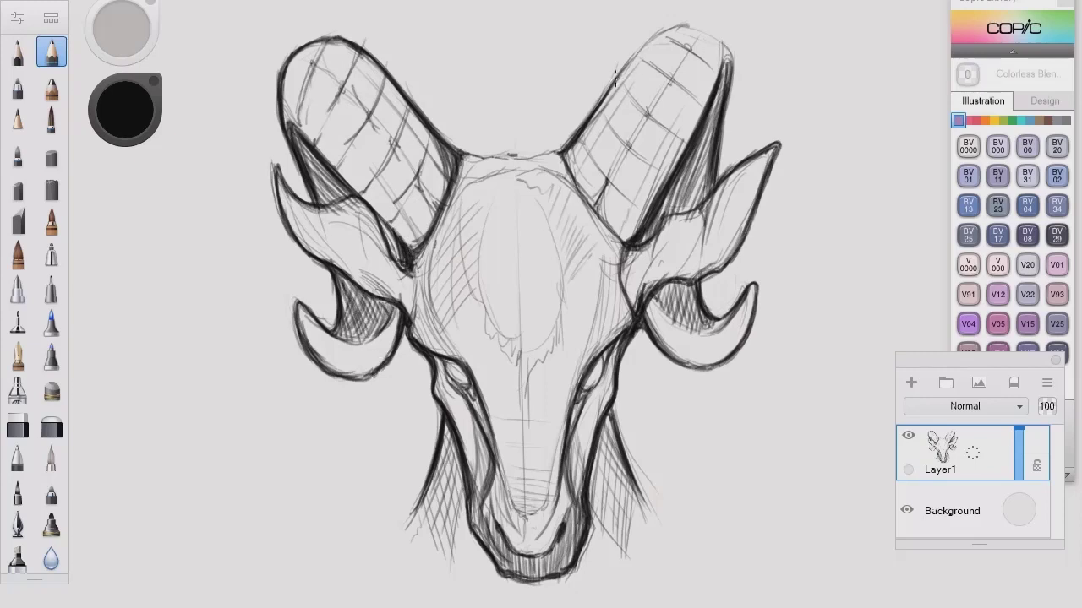
- Thicken the crown line between the horns and the inner edge of the right horn
{"action": "left_click_drag", "start_coordinate": [615, 82], "coordinate": [651, 39]}
{"action": "left_click_drag", "start_coordinate": [564, 149], "coordinate": [470, 153]}
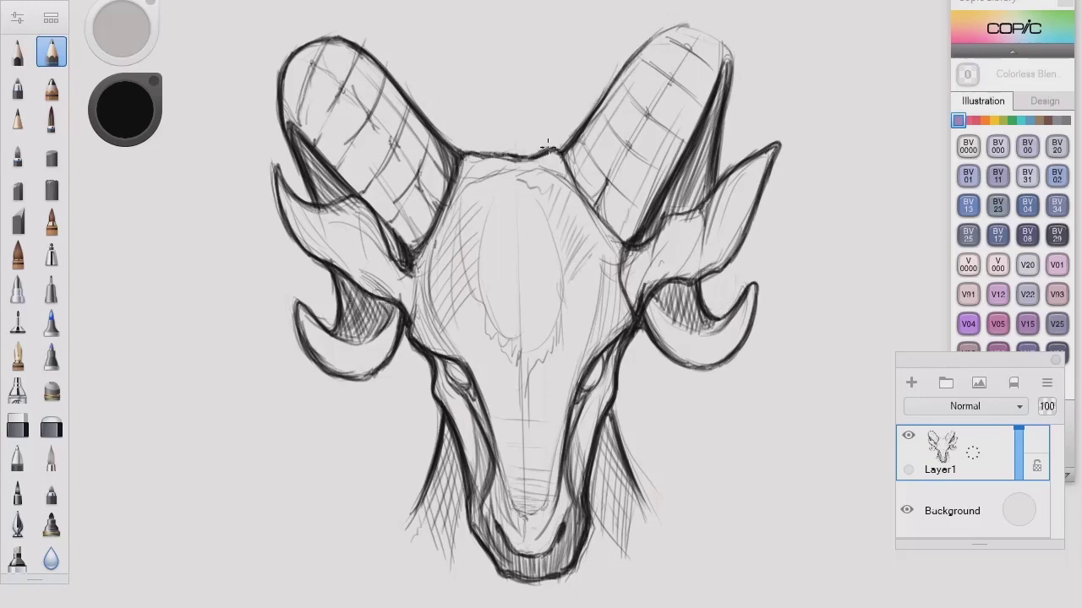
{"action": "mouse_move", "coordinate": [561, 145]}
{"action": "left_mouse_down"}
{"action": "mouse_move", "coordinate": [458, 156]}
{"action": "mouse_move", "coordinate": [537, 160]}
{"action": "left_mouse_up"}
{"action": "mouse_move", "coordinate": [587, 117]}
{"action": "left_mouse_down"}
{"action": "mouse_move", "coordinate": [558, 147]}
{"action": "mouse_move", "coordinate": [624, 73]}
{"action": "left_mouse_up"}
{"action": "left_click_drag", "start_coordinate": [649, 50], "coordinate": [592, 130]}
- Darken the right horn's ridge lines and thicken its outline around the rounded top
{"action": "mouse_move", "coordinate": [670, 76]}
{"action": "left_mouse_down"}
{"action": "mouse_move", "coordinate": [597, 197]}
{"action": "mouse_move", "coordinate": [627, 240]}
{"action": "left_mouse_up"}
{"action": "left_click_drag", "start_coordinate": [713, 36], "coordinate": [727, 86]}
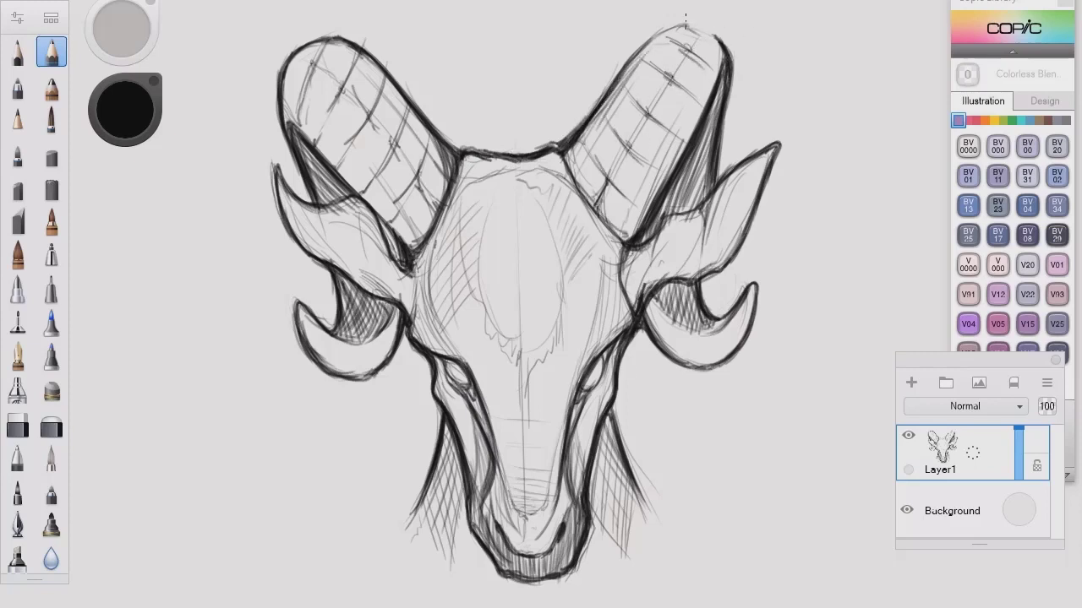
{"action": "mouse_move", "coordinate": [685, 24]}
{"action": "left_mouse_down"}
{"action": "mouse_move", "coordinate": [719, 40]}
{"action": "mouse_move", "coordinate": [727, 69]}
{"action": "left_mouse_up"}
{"action": "mouse_move", "coordinate": [641, 49]}
{"action": "left_mouse_down"}
{"action": "mouse_move", "coordinate": [691, 26]}
{"action": "mouse_move", "coordinate": [681, 22]}
{"action": "mouse_move", "coordinate": [709, 36]}
{"action": "mouse_move", "coordinate": [557, 147]}
{"action": "left_mouse_up"}
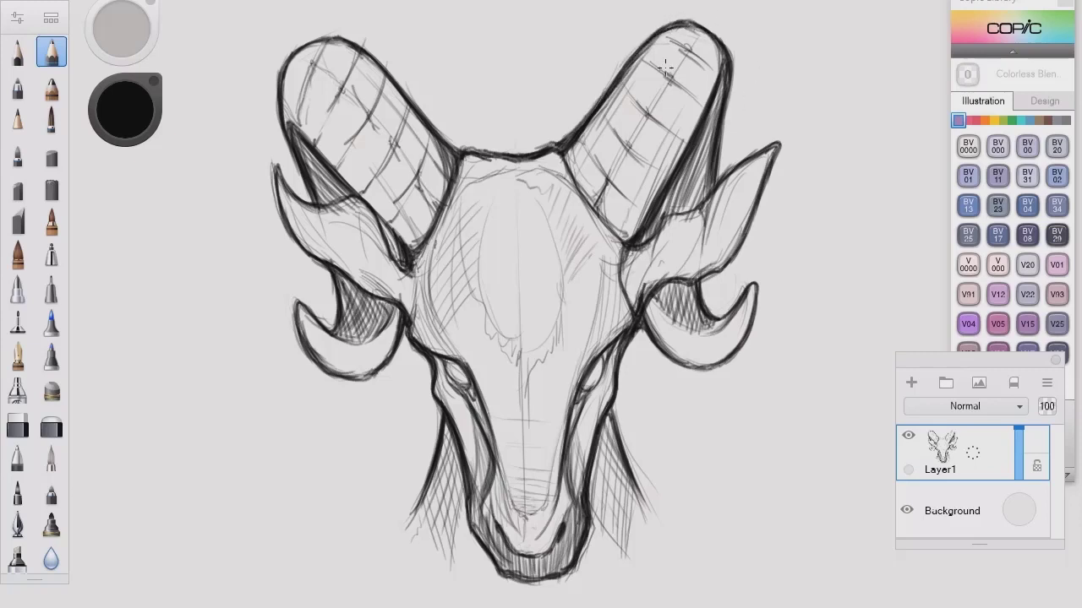
- Add light contour strokes between the ridge lines of the right horn, from its rounded top down to its base
{"action": "left_click_drag", "start_coordinate": [666, 34], "coordinate": [647, 54]}
{"action": "left_click_drag", "start_coordinate": [631, 73], "coordinate": [641, 104]}
{"action": "mouse_move", "coordinate": [615, 93]}
{"action": "left_mouse_down"}
{"action": "mouse_move", "coordinate": [626, 150]}
{"action": "mouse_move", "coordinate": [605, 177]}
{"action": "left_mouse_up"}
{"action": "left_click_drag", "start_coordinate": [575, 144], "coordinate": [593, 201]}
{"action": "left_click_drag", "start_coordinate": [654, 39], "coordinate": [666, 69]}
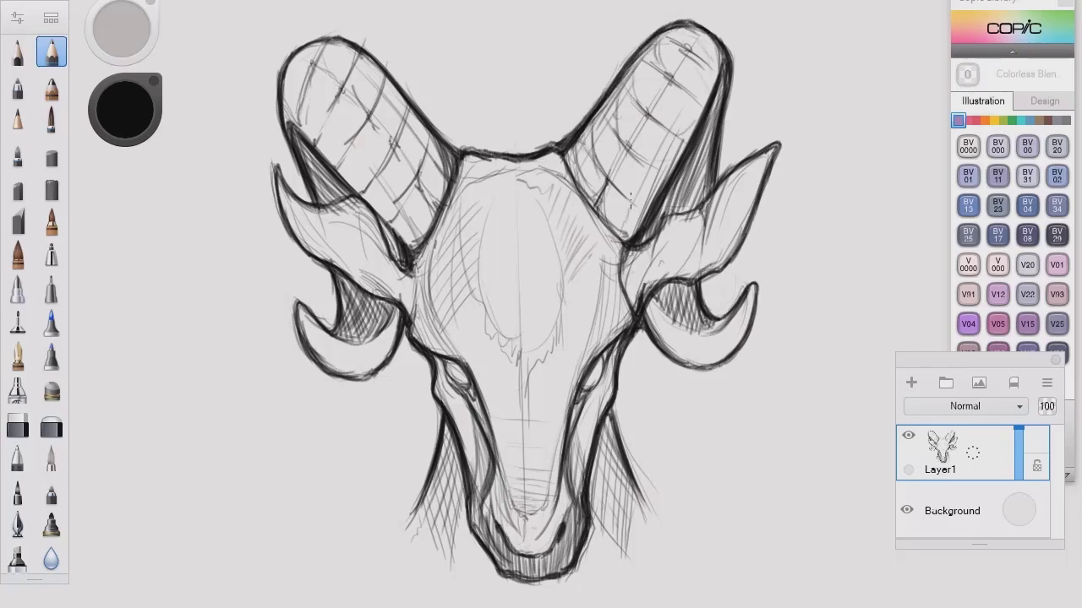
{"action": "left_click_drag", "start_coordinate": [615, 215], "coordinate": [629, 238]}
- Deepen the hatching on the shadowed inner sides of both horns and draw curved ridge lines across their lower curled tips
{"action": "left_click_drag", "start_coordinate": [715, 107], "coordinate": [698, 193]}
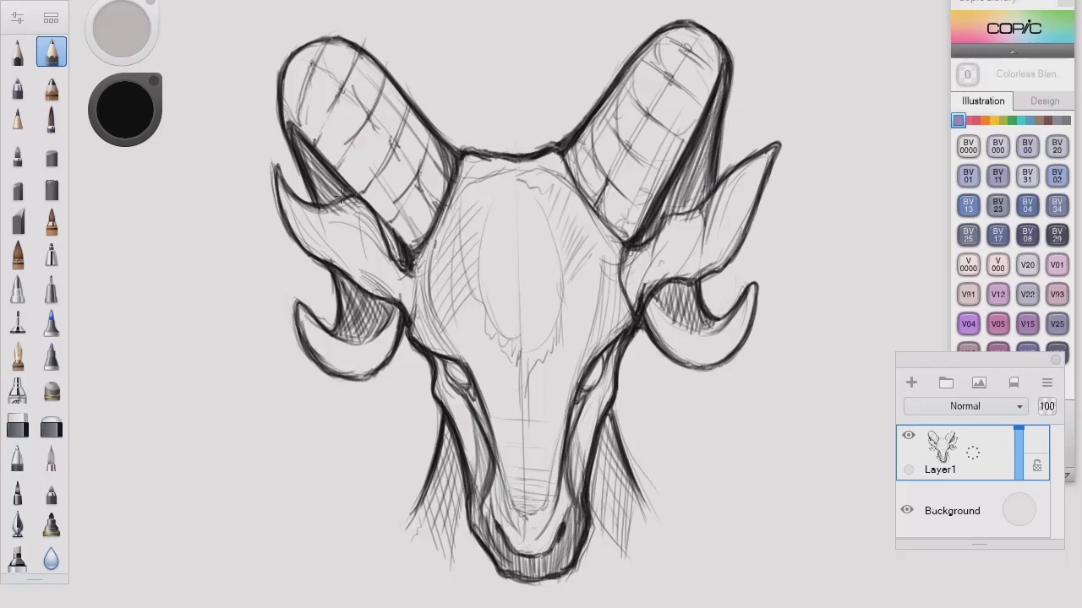
{"action": "left_click_drag", "start_coordinate": [342, 201], "coordinate": [298, 137]}
{"action": "left_click_drag", "start_coordinate": [385, 340], "coordinate": [355, 295]}
{"action": "mouse_move", "coordinate": [346, 338]}
{"action": "left_mouse_down"}
{"action": "mouse_move", "coordinate": [349, 318]}
{"action": "mouse_move", "coordinate": [372, 347]}
{"action": "left_mouse_up"}
{"action": "mouse_move", "coordinate": [376, 331]}
{"action": "left_mouse_down"}
{"action": "mouse_move", "coordinate": [355, 347]}
{"action": "mouse_move", "coordinate": [297, 321]}
{"action": "mouse_move", "coordinate": [380, 365]}
{"action": "left_mouse_up"}
{"action": "mouse_move", "coordinate": [734, 318]}
{"action": "left_mouse_down"}
{"action": "mouse_move", "coordinate": [706, 358]}
{"action": "mouse_move", "coordinate": [659, 315]}
{"action": "left_mouse_up"}
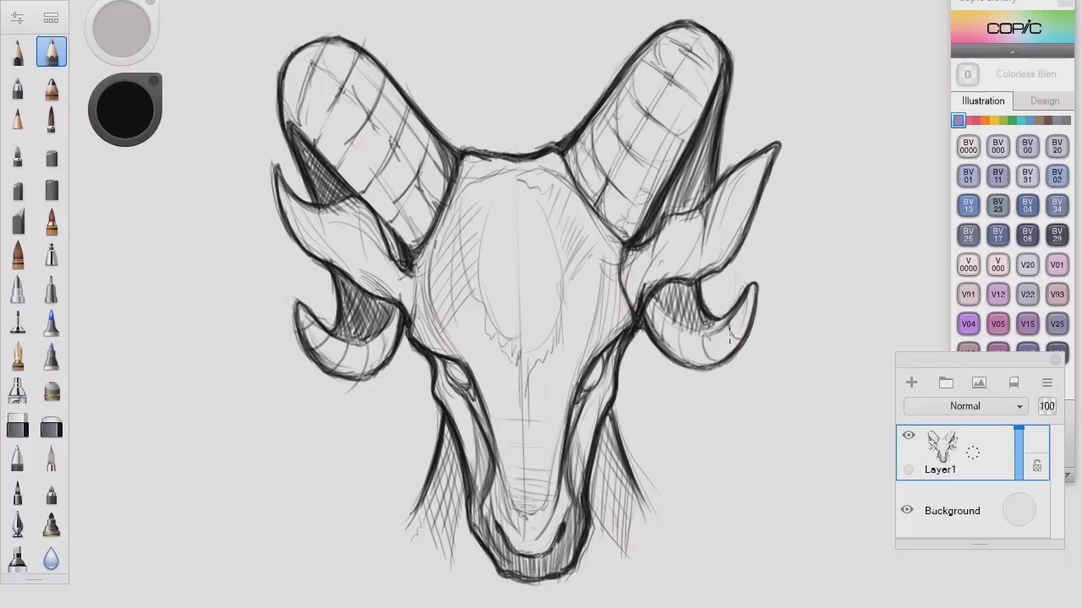
{"action": "left_click_drag", "start_coordinate": [749, 314], "coordinate": [720, 350]}
{"action": "left_click_drag", "start_coordinate": [715, 348], "coordinate": [683, 360]}
- Darken the shadow behind the right ear, sketch inner strokes on that ear, and reinforce the lines around both eyes
{"action": "mouse_move", "coordinate": [716, 121]}
{"action": "left_mouse_down"}
{"action": "mouse_move", "coordinate": [681, 213]}
{"action": "mouse_move", "coordinate": [649, 233]}
{"action": "mouse_move", "coordinate": [707, 206]}
{"action": "mouse_move", "coordinate": [775, 147]}
{"action": "left_mouse_up"}
{"action": "left_click_drag", "start_coordinate": [774, 150], "coordinate": [718, 263]}
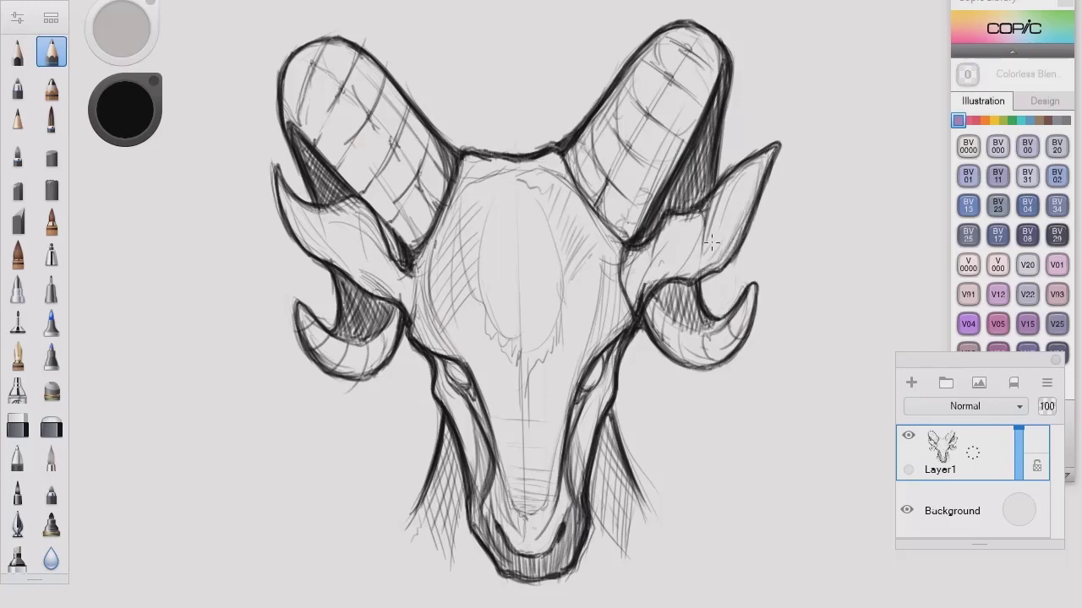
{"action": "mouse_move", "coordinate": [656, 240]}
{"action": "left_mouse_down"}
{"action": "mouse_move", "coordinate": [626, 276]}
{"action": "mouse_move", "coordinate": [627, 299]}
{"action": "left_mouse_up"}
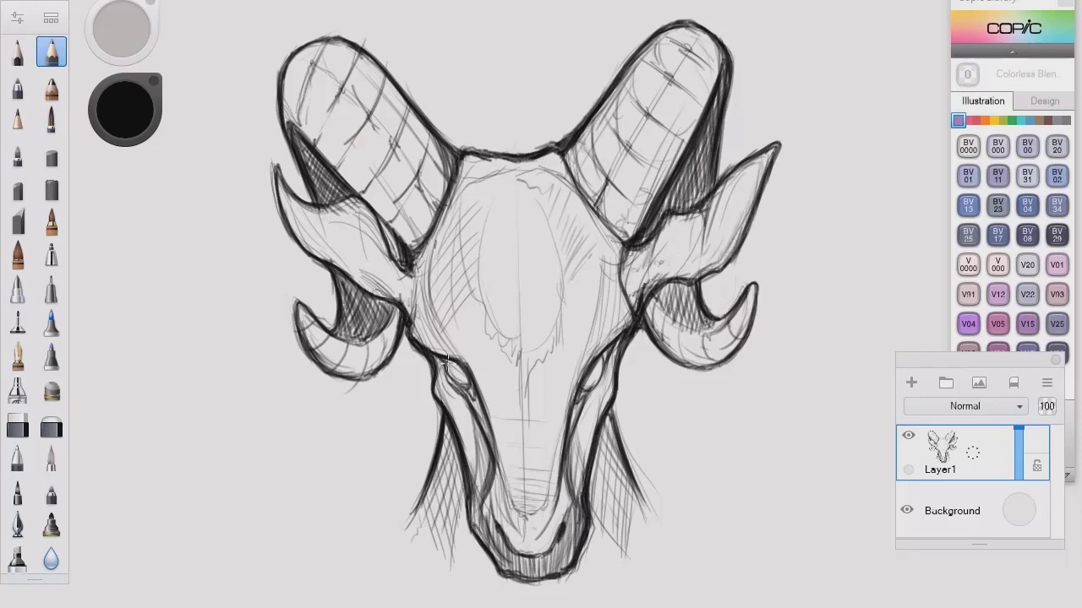
{"action": "left_click_drag", "start_coordinate": [446, 358], "coordinate": [461, 422]}
{"action": "left_click_drag", "start_coordinate": [615, 347], "coordinate": [597, 393]}
- Extend the neck outline on both sides with bold lines that angle outward and turn back in below the jaw
{"action": "left_click_drag", "start_coordinate": [438, 405], "coordinate": [423, 491]}
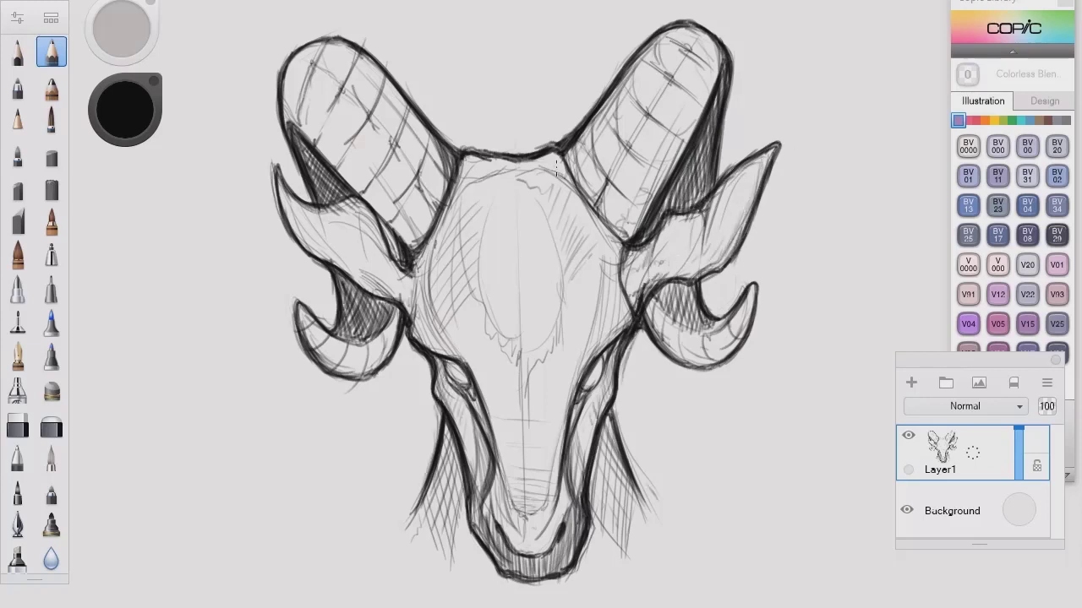
{"action": "left_click_drag", "start_coordinate": [639, 481], "coordinate": [656, 500]}
{"action": "left_click_drag", "start_coordinate": [654, 495], "coordinate": [644, 564]}
{"action": "mouse_move", "coordinate": [635, 478]}
{"action": "left_mouse_down"}
{"action": "mouse_move", "coordinate": [656, 520]}
{"action": "mouse_move", "coordinate": [645, 554]}
{"action": "left_mouse_up"}
{"action": "mouse_move", "coordinate": [419, 507]}
{"action": "left_mouse_down"}
{"action": "mouse_move", "coordinate": [433, 592]}
{"action": "mouse_move", "coordinate": [429, 578]}
{"action": "left_mouse_up"}
{"action": "mouse_move", "coordinate": [414, 508]}
{"action": "left_mouse_down"}
{"action": "mouse_move", "coordinate": [423, 526]}
{"action": "mouse_move", "coordinate": [412, 550]}
{"action": "left_mouse_up"}
{"action": "left_click_drag", "start_coordinate": [434, 529], "coordinate": [444, 560]}
{"action": "left_click_drag", "start_coordinate": [435, 411], "coordinate": [427, 436]}
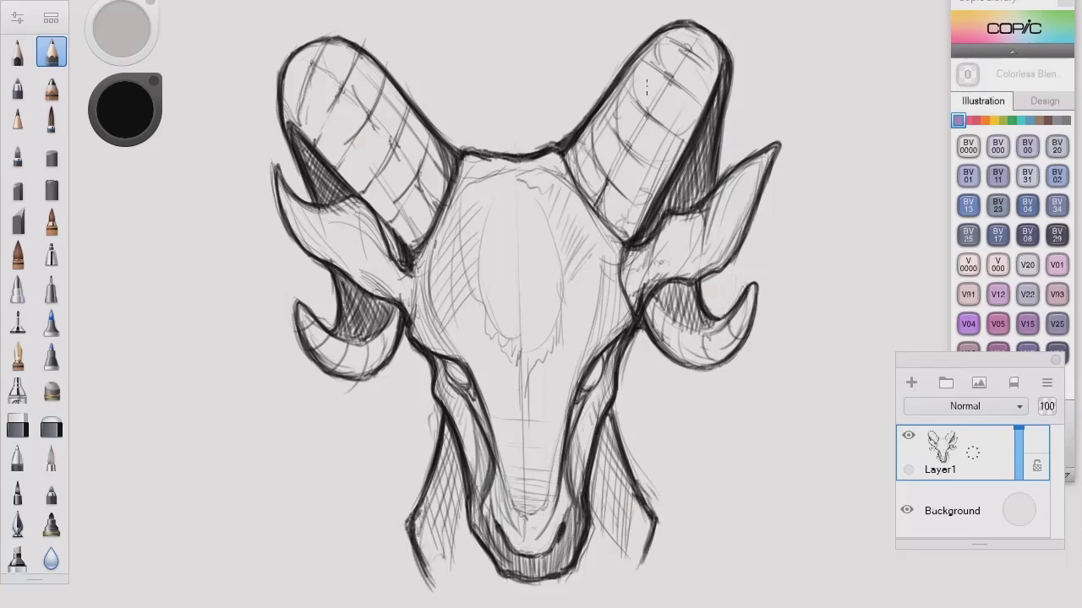
- Shade the pointed, jagged tuft at the bottom of the forehead oval and strengthen the oval's lower edge
{"action": "left_click_drag", "start_coordinate": [510, 341], "coordinate": [522, 377]}
{"action": "left_click_drag", "start_coordinate": [500, 336], "coordinate": [517, 368]}
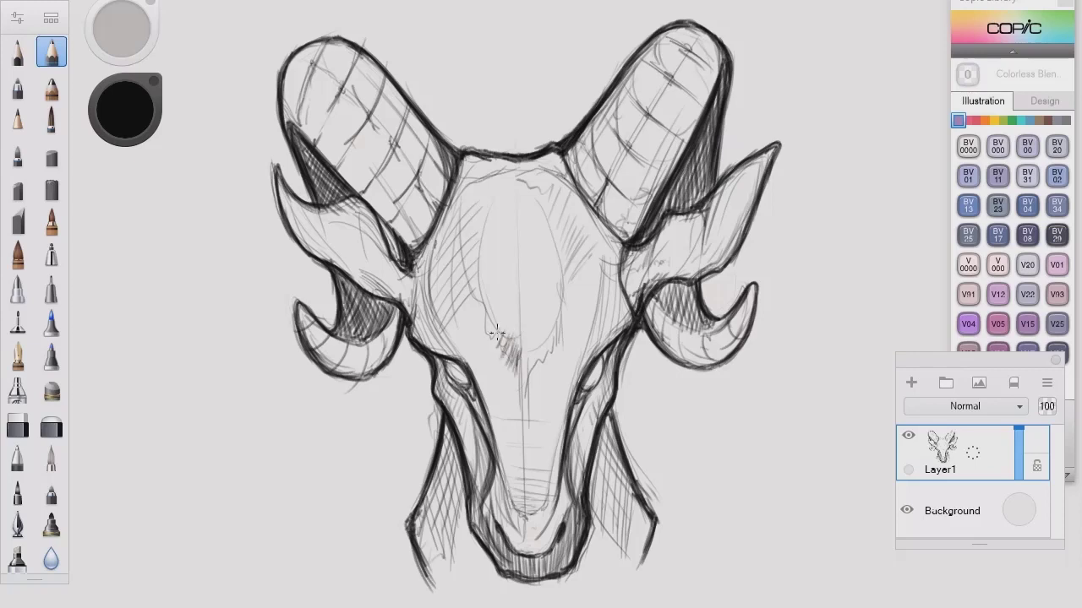
{"action": "left_click_drag", "start_coordinate": [483, 320], "coordinate": [505, 358]}
{"action": "left_click_drag", "start_coordinate": [494, 337], "coordinate": [520, 396]}
{"action": "left_click_drag", "start_coordinate": [491, 302], "coordinate": [558, 280]}
{"action": "mouse_move", "coordinate": [556, 333]}
{"action": "left_mouse_down"}
{"action": "mouse_move", "coordinate": [529, 395]}
{"action": "mouse_move", "coordinate": [532, 384]}
{"action": "left_mouse_up"}
{"action": "left_click_drag", "start_coordinate": [556, 309], "coordinate": [549, 347]}
- Draw long curved contour lines down both sides of the forehead, from the horn bases toward the eyes
{"action": "left_click_drag", "start_coordinate": [605, 222], "coordinate": [575, 397]}
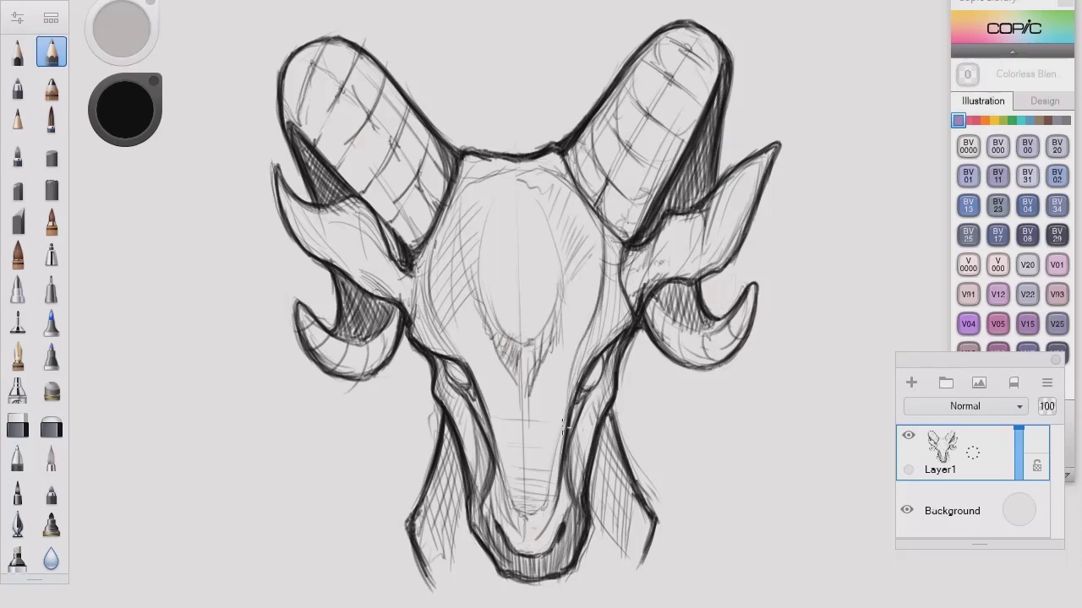
{"action": "left_click_drag", "start_coordinate": [456, 237], "coordinate": [433, 331]}
{"action": "left_click_drag", "start_coordinate": [483, 286], "coordinate": [443, 399]}
{"action": "mouse_move", "coordinate": [453, 233]}
{"action": "left_mouse_down"}
{"action": "mouse_move", "coordinate": [434, 338]}
{"action": "mouse_move", "coordinate": [414, 343]}
{"action": "left_mouse_up"}
- Add light strokes inside the left ear, and outline and hatch the inner fold of the right ear
{"action": "mouse_move", "coordinate": [431, 279]}
{"action": "left_mouse_down"}
{"action": "mouse_move", "coordinate": [410, 300]}
{"action": "mouse_move", "coordinate": [357, 279]}
{"action": "mouse_move", "coordinate": [308, 216]}
{"action": "left_mouse_up"}
{"action": "left_click_drag", "start_coordinate": [314, 253], "coordinate": [284, 203]}
{"action": "left_click_drag", "start_coordinate": [765, 168], "coordinate": [725, 243]}
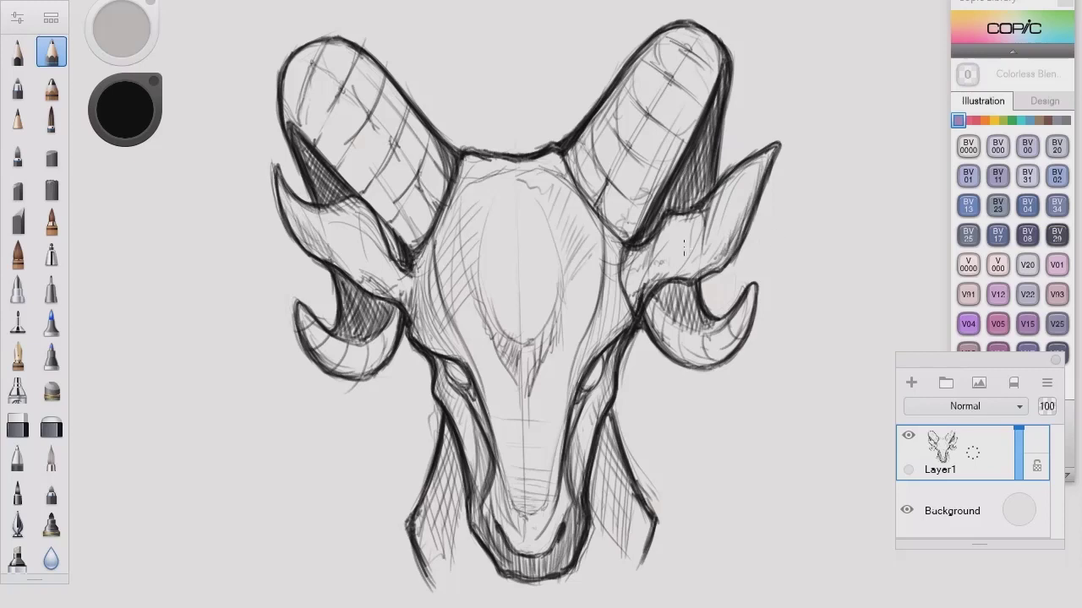
{"action": "left_click_drag", "start_coordinate": [653, 292], "coordinate": [709, 218]}
{"action": "mouse_move", "coordinate": [735, 173]}
{"action": "left_mouse_down"}
{"action": "mouse_move", "coordinate": [650, 287]}
{"action": "mouse_move", "coordinate": [760, 165]}
{"action": "mouse_move", "coordinate": [695, 260]}
{"action": "mouse_move", "coordinate": [654, 282]}
{"action": "mouse_move", "coordinate": [705, 259]}
{"action": "left_mouse_up"}
{"action": "left_click_drag", "start_coordinate": [727, 201], "coordinate": [674, 273]}
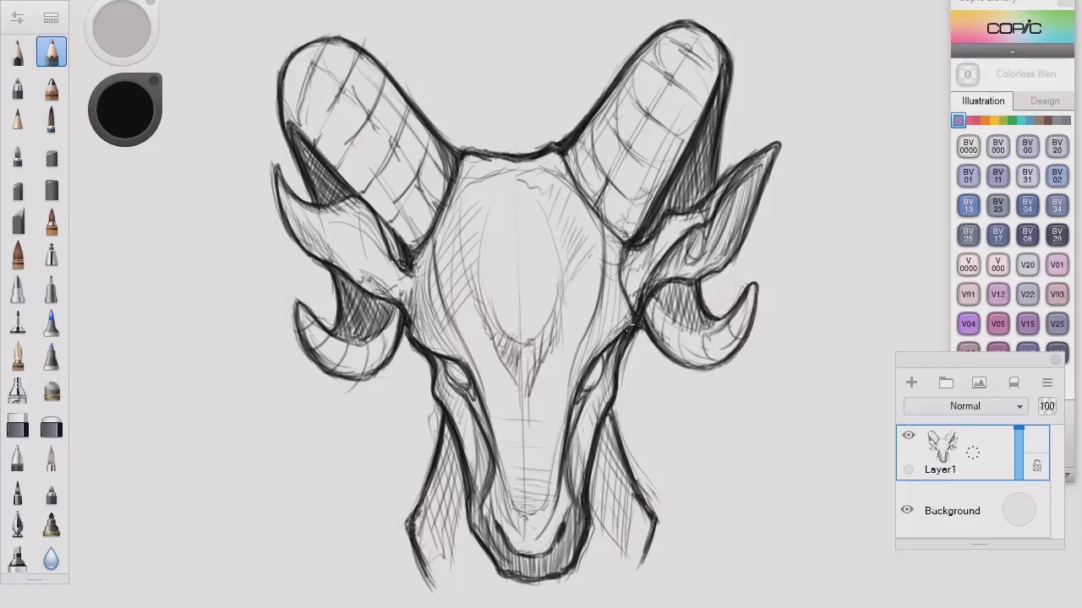
- Outline the inner fold of the left ear and fill it with diagonal hatching
{"action": "left_click_drag", "start_coordinate": [332, 200], "coordinate": [387, 276]}
{"action": "left_click_drag", "start_coordinate": [358, 218], "coordinate": [390, 291]}
{"action": "mouse_move", "coordinate": [290, 180]}
{"action": "left_mouse_down"}
{"action": "mouse_move", "coordinate": [332, 212]}
{"action": "mouse_move", "coordinate": [297, 260]}
{"action": "left_mouse_up"}
{"action": "mouse_move", "coordinate": [370, 281]}
{"action": "left_mouse_down"}
{"action": "mouse_move", "coordinate": [349, 228]}
{"action": "mouse_move", "coordinate": [292, 258]}
{"action": "left_mouse_up"}
{"action": "left_click_drag", "start_coordinate": [346, 211], "coordinate": [386, 284]}
{"action": "left_click_drag", "start_coordinate": [284, 187], "coordinate": [345, 264]}
{"action": "left_click_drag", "start_coordinate": [360, 233], "coordinate": [404, 291]}
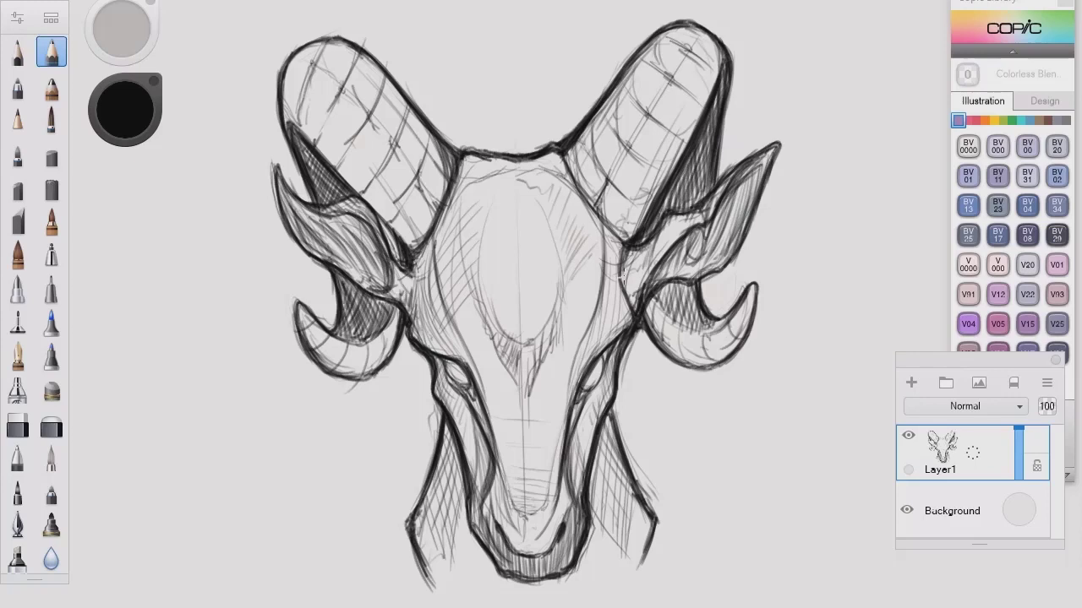
- Hatch the crown strip between the horns and the outer sides of the head beside both ears
{"action": "mouse_move", "coordinate": [568, 157]}
{"action": "left_mouse_down"}
{"action": "mouse_move", "coordinate": [546, 180]}
{"action": "mouse_move", "coordinate": [476, 179]}
{"action": "mouse_move", "coordinate": [439, 245]}
{"action": "left_mouse_up"}
{"action": "mouse_move", "coordinate": [605, 229]}
{"action": "left_mouse_down"}
{"action": "mouse_move", "coordinate": [616, 265]}
{"action": "mouse_move", "coordinate": [590, 353]}
{"action": "left_mouse_up"}
{"action": "mouse_move", "coordinate": [616, 226]}
{"action": "left_mouse_down"}
{"action": "mouse_move", "coordinate": [627, 325]}
{"action": "mouse_move", "coordinate": [617, 255]}
{"action": "left_mouse_up"}
{"action": "left_click_drag", "start_coordinate": [429, 241], "coordinate": [419, 321]}
{"action": "left_click_drag", "start_coordinate": [432, 279], "coordinate": [466, 365]}
{"action": "left_click_drag", "start_coordinate": [605, 216], "coordinate": [566, 350]}
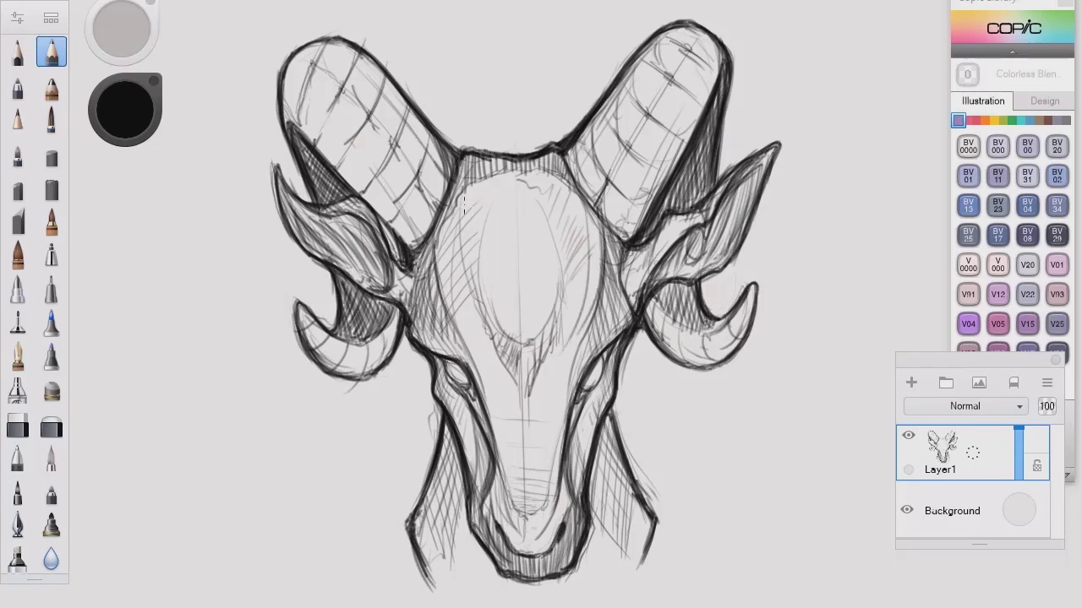
- Reinforce the forehead's upper edge and add a curved contour line around the left side of its central oval
{"action": "left_click_drag", "start_coordinate": [470, 179], "coordinate": [463, 302]}
{"action": "mouse_move", "coordinate": [489, 161]}
{"action": "left_mouse_down"}
{"action": "mouse_move", "coordinate": [446, 221]}
{"action": "mouse_move", "coordinate": [559, 167]}
{"action": "left_mouse_up"}
{"action": "left_click_drag", "start_coordinate": [529, 173], "coordinate": [473, 240]}
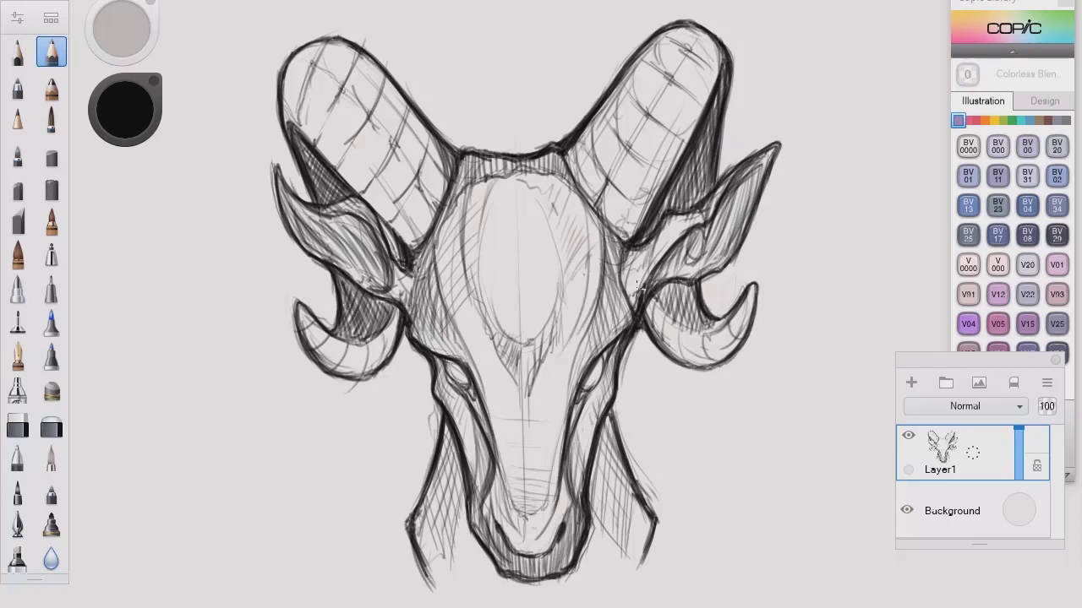
- Darken the right eye area, hatch under the right ear, and add loose strokes along the right horn's edges
{"action": "mouse_move", "coordinate": [583, 374]}
{"action": "left_mouse_down"}
{"action": "mouse_move", "coordinate": [603, 352]}
{"action": "mouse_move", "coordinate": [568, 451]}
{"action": "left_mouse_up"}
{"action": "left_click_drag", "start_coordinate": [579, 403], "coordinate": [587, 391]}
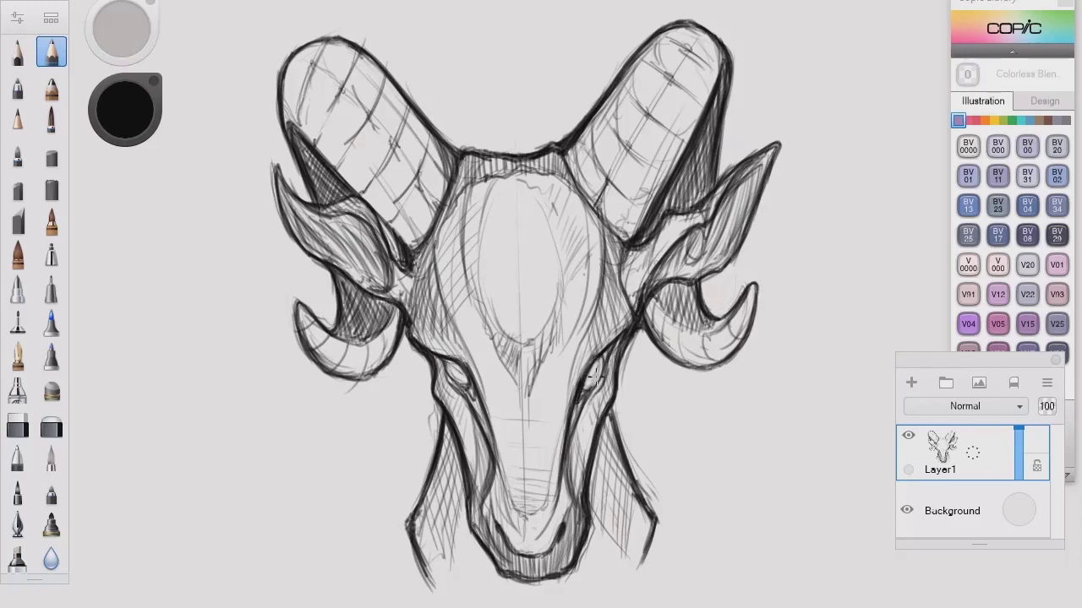
{"action": "mouse_move", "coordinate": [683, 284]}
{"action": "left_mouse_down"}
{"action": "mouse_move", "coordinate": [688, 363]}
{"action": "mouse_move", "coordinate": [695, 319]}
{"action": "left_mouse_up"}
{"action": "left_click_drag", "start_coordinate": [740, 27], "coordinate": [738, 117]}
{"action": "left_click_drag", "start_coordinate": [594, 96], "coordinate": [552, 141]}
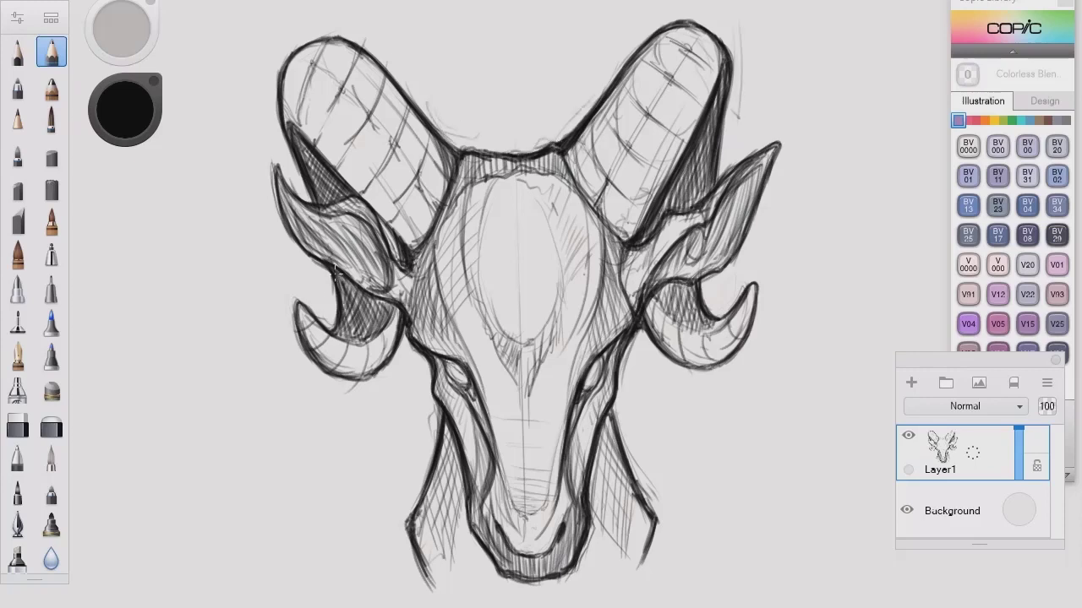